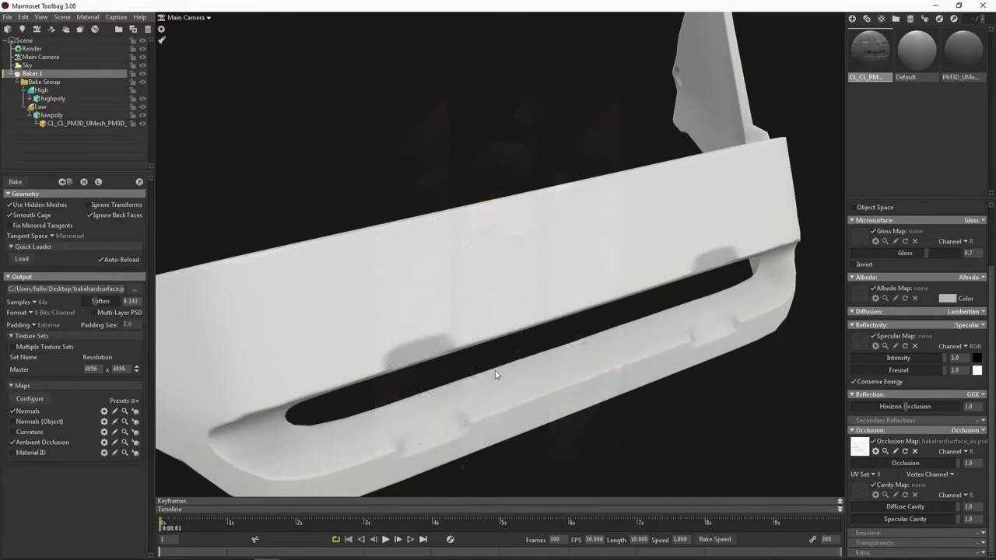
Orbit in close to inspect the part's underside, then frame the whole bezel model
mouse_move(495, 370)
mouse_down()
mouse_move(473, 319)
mouse_move(470, 337)
mouse_move(530, 331)
mouse_up()
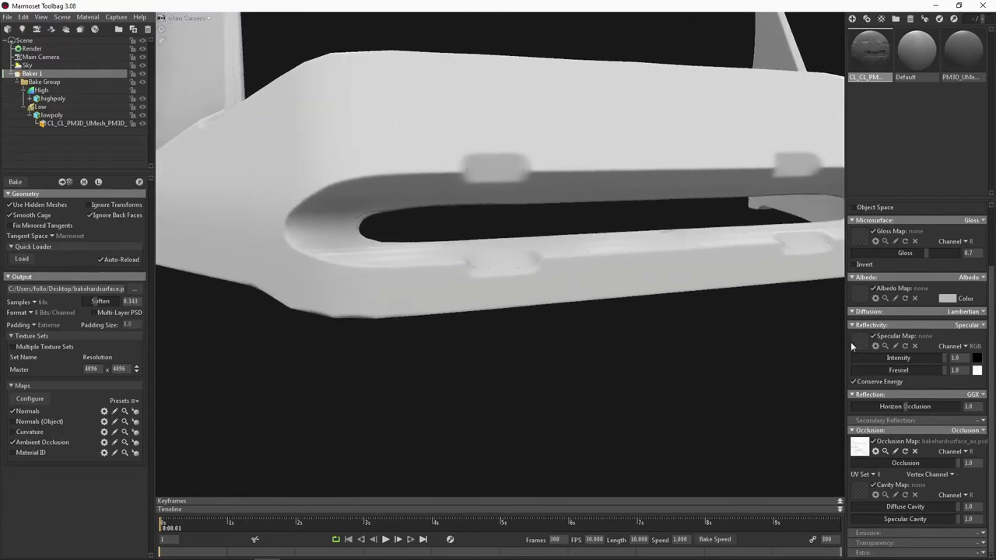
scroll(855, 342, up, 2)
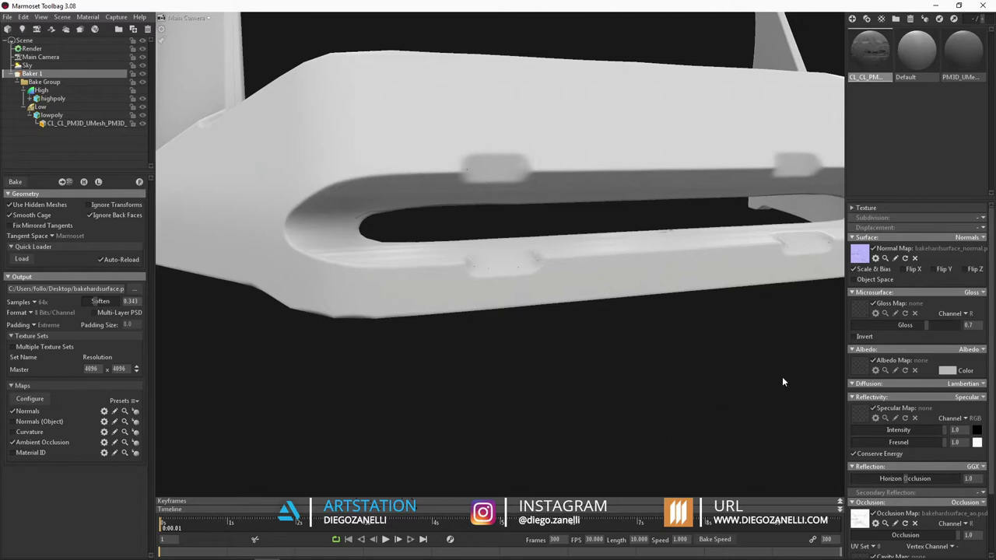
key(f)
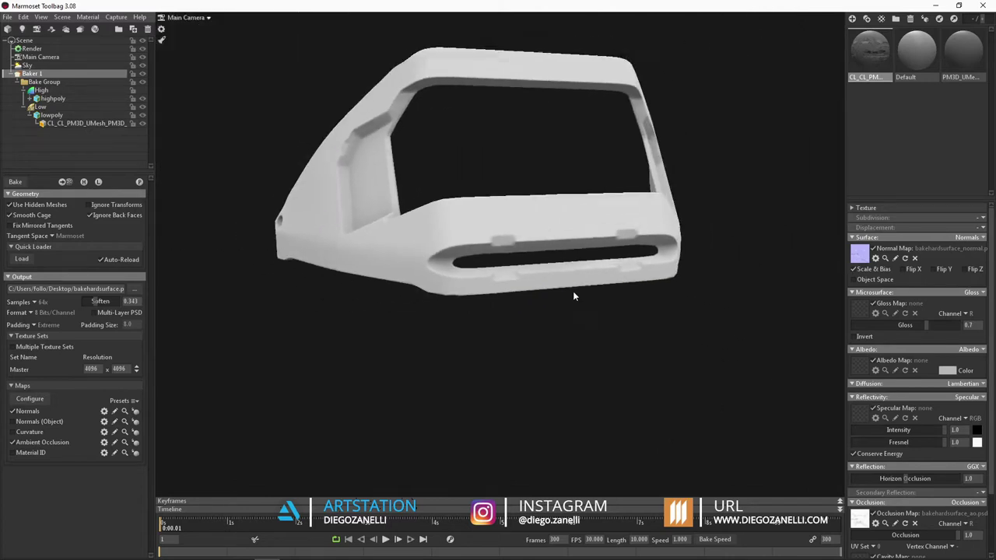
Toggle between the high-poly and low-poly bake meshes to compare detail, ending on the low-poly mesh
click(84, 182)
click(85, 183)
click(86, 183)
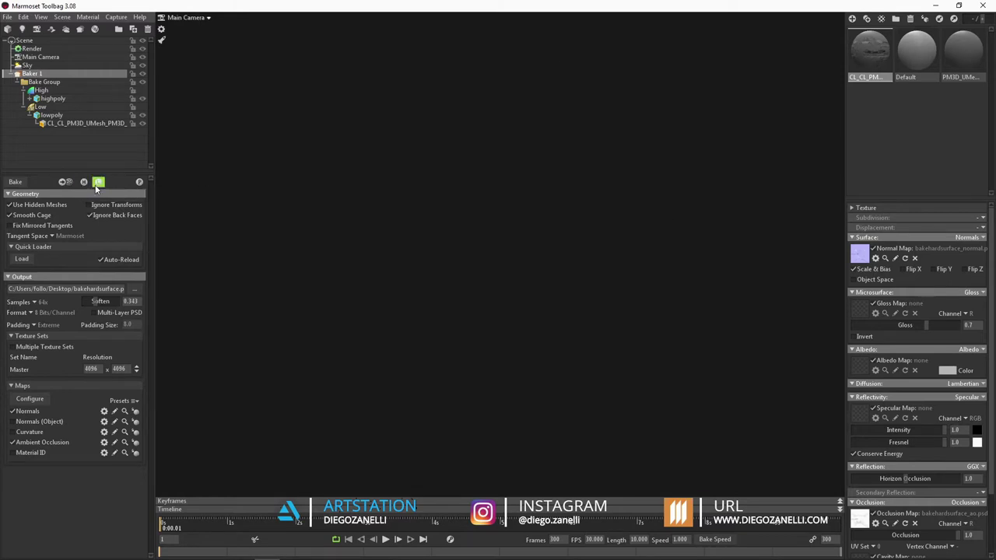
click(85, 184)
click(86, 186)
click(86, 184)
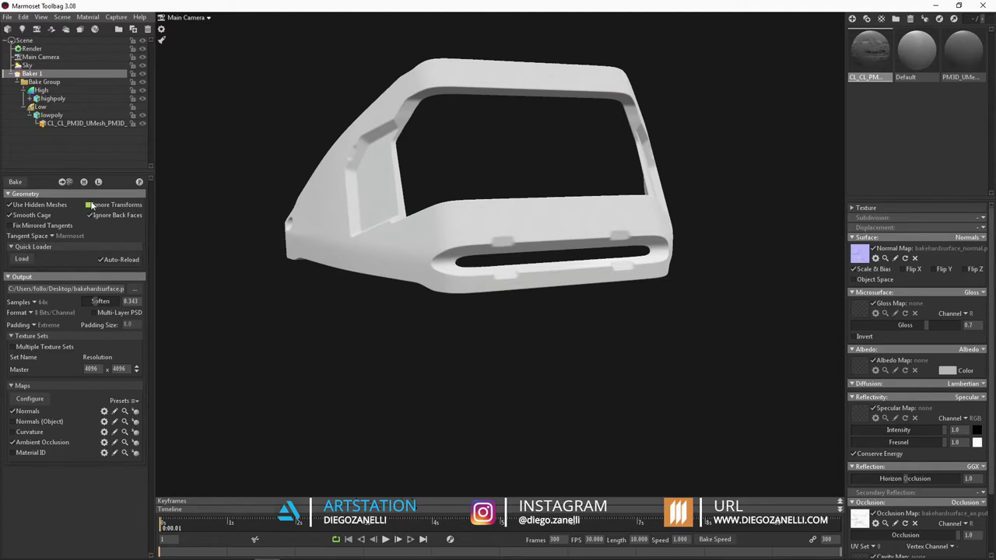
click(98, 182)
click(85, 183)
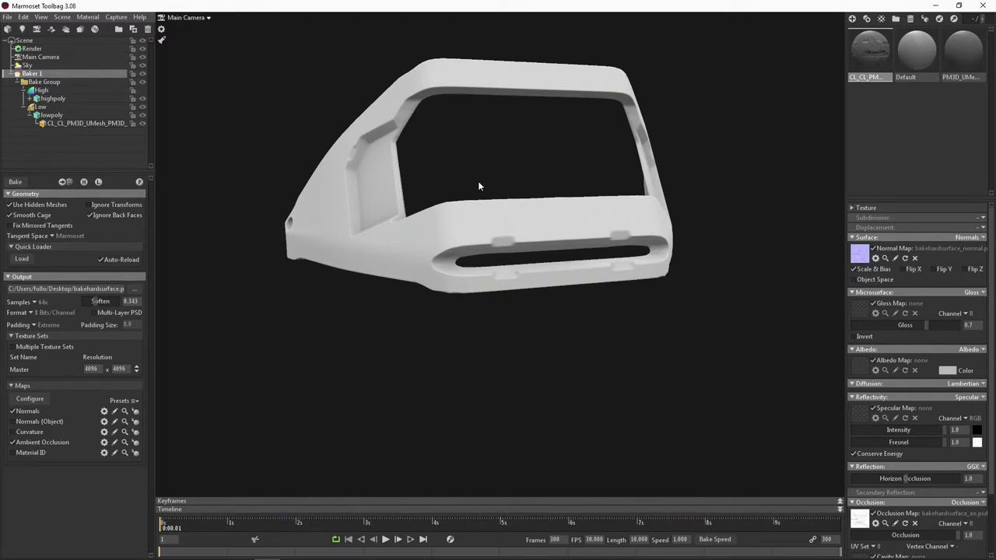
mouse_move(478, 185)
mouse_down()
mouse_move(473, 164)
mouse_move(487, 280)
mouse_move(477, 253)
mouse_move(529, 218)
mouse_move(511, 194)
mouse_move(476, 223)
mouse_up()
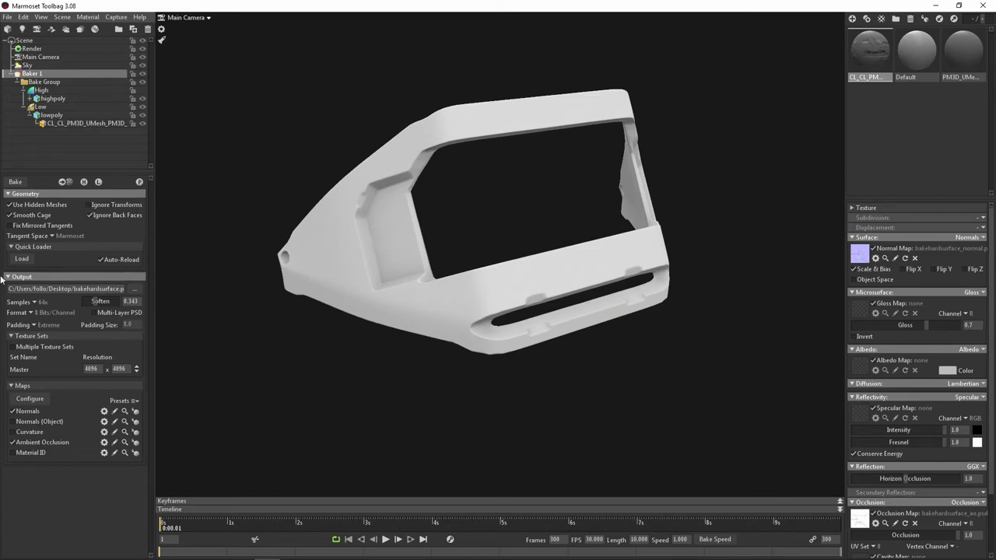
click(24, 260)
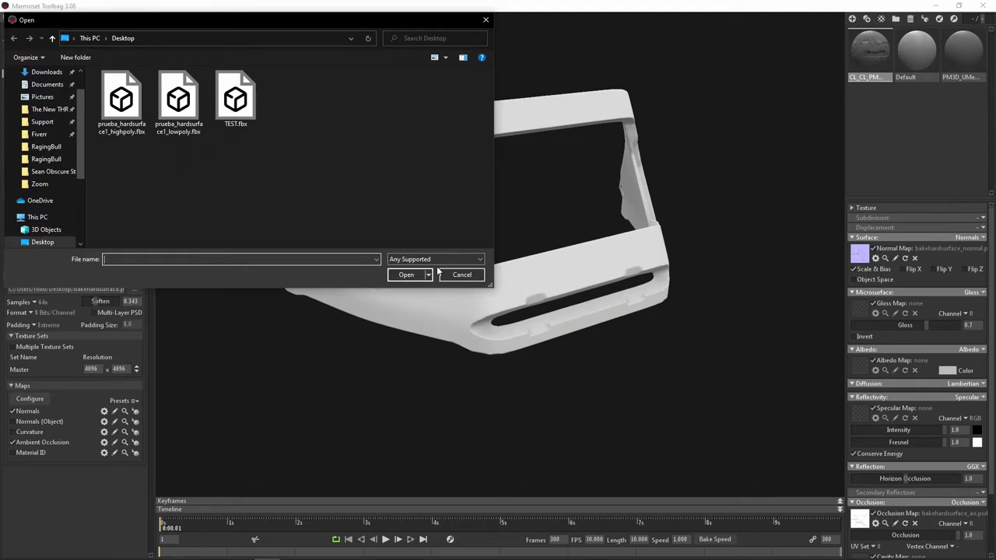
drag(350, 24, 616, 28)
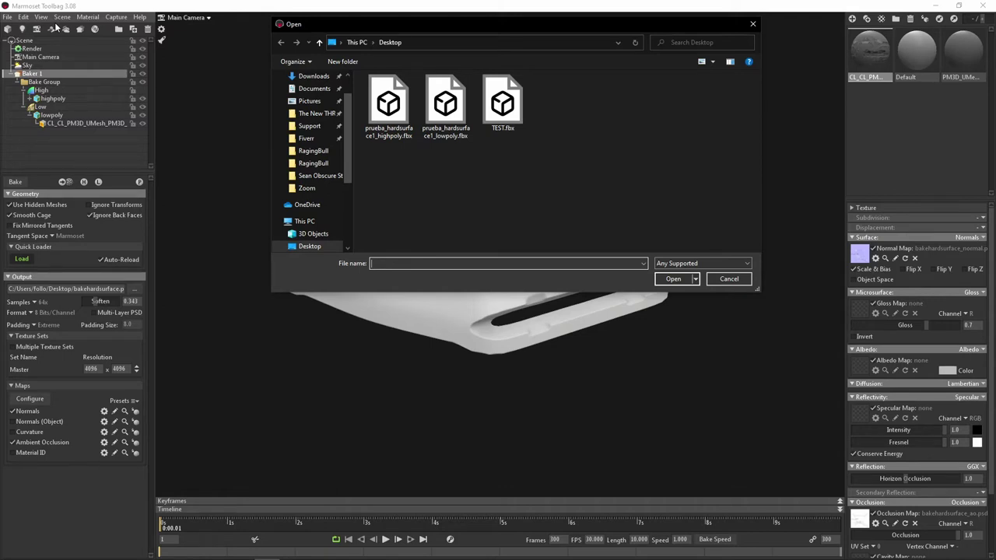
drag(439, 25, 417, 84)
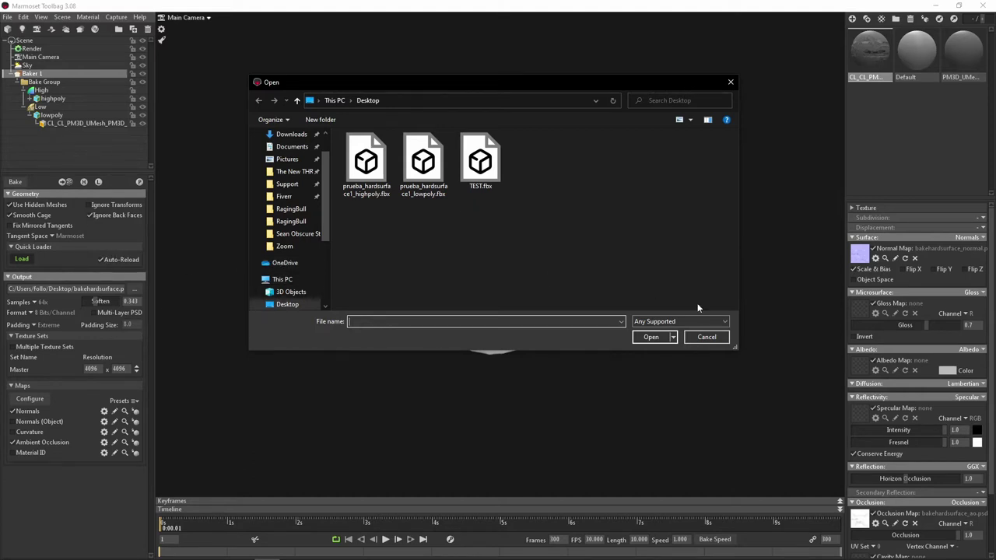
click(704, 337)
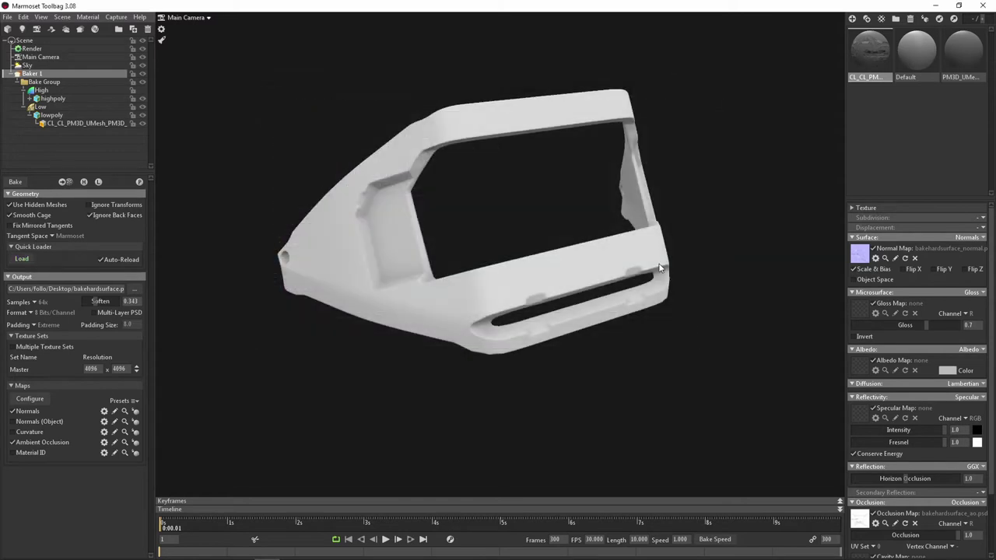
Inspect the Default, PM3D and baked low-poly materials, then bring up the material presets list
mouse_move(561, 214)
mouse_down()
mouse_move(567, 250)
mouse_move(573, 228)
mouse_move(604, 228)
mouse_up()
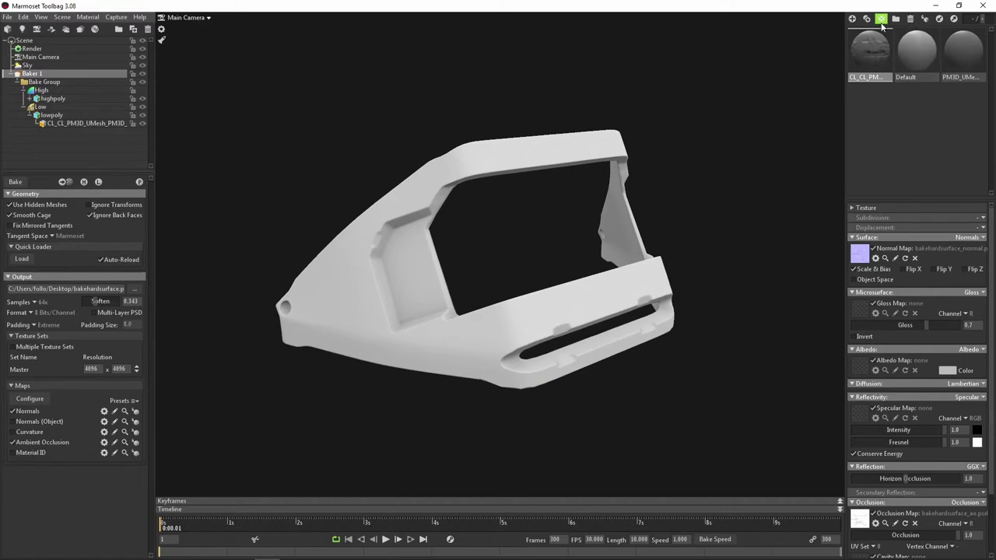
click(905, 45)
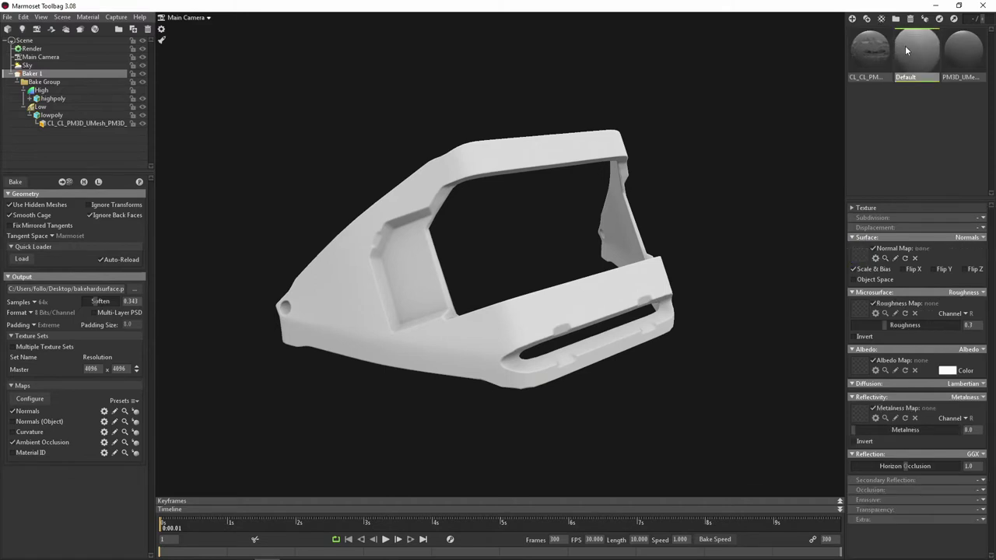
click(950, 51)
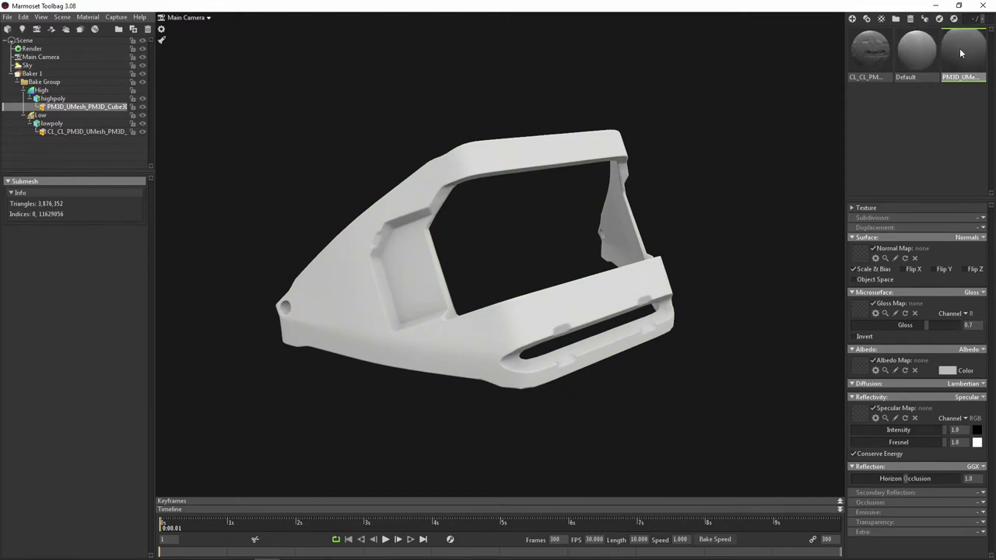
click(964, 43)
click(874, 55)
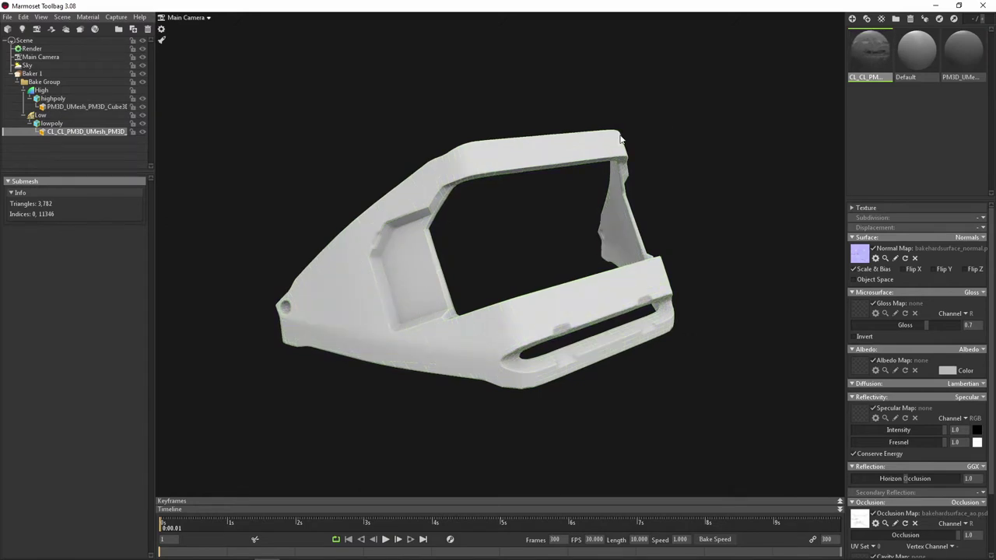
click(881, 18)
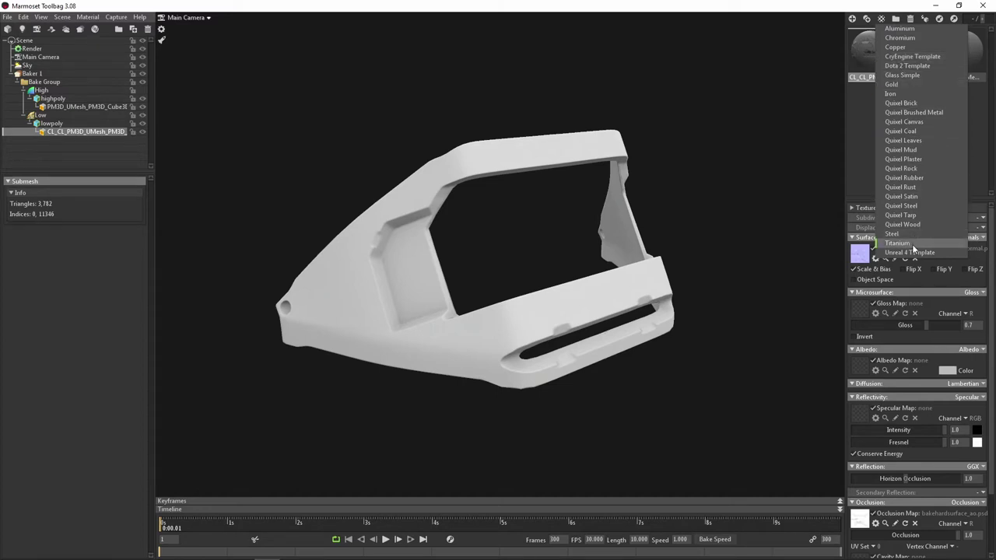
Add a Quixel Rock material, drop it onto the bezel, and deselect to view the stone texture
click(915, 168)
drag(875, 109, 551, 150)
mouse_move(568, 261)
mouse_down()
mouse_move(473, 262)
mouse_move(491, 269)
mouse_move(376, 247)
mouse_up()
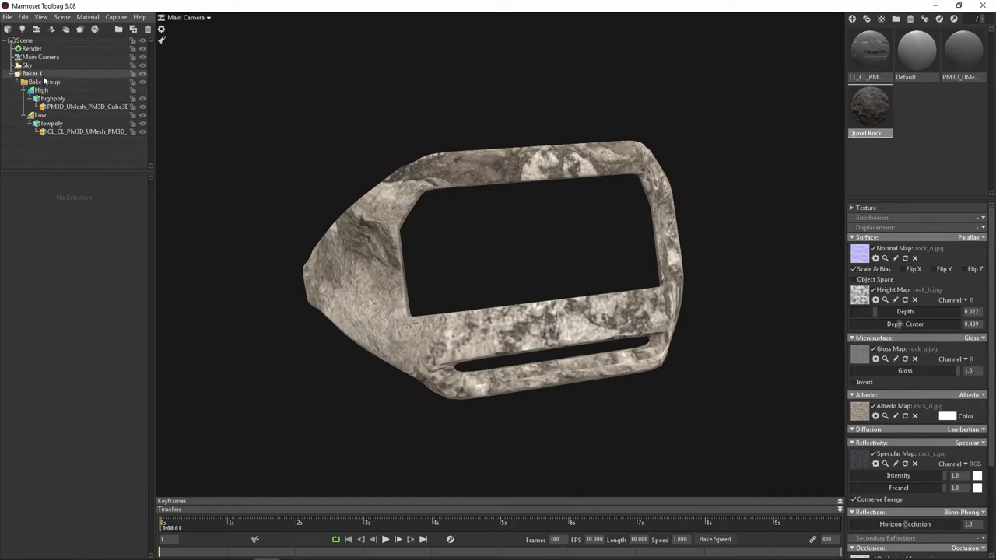
click(14, 75)
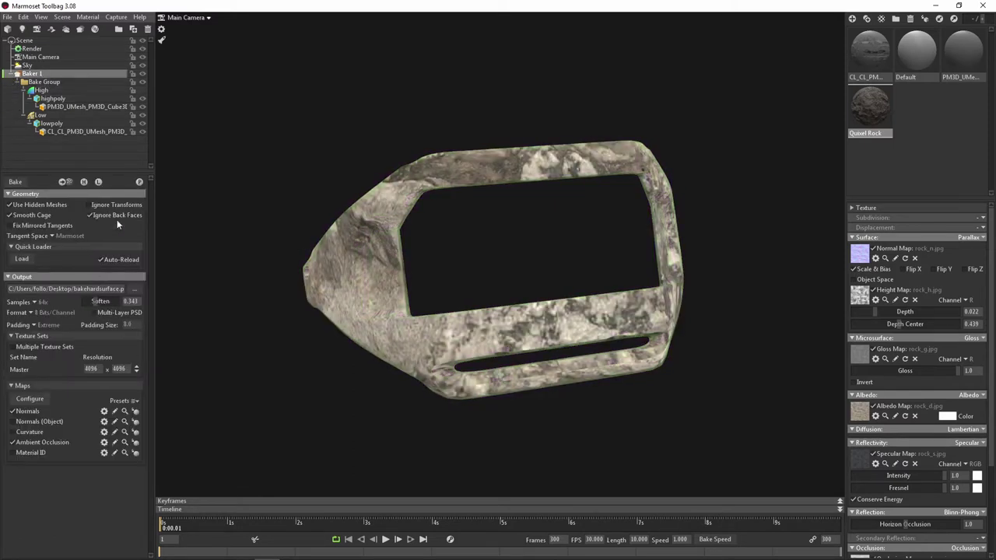
click(442, 259)
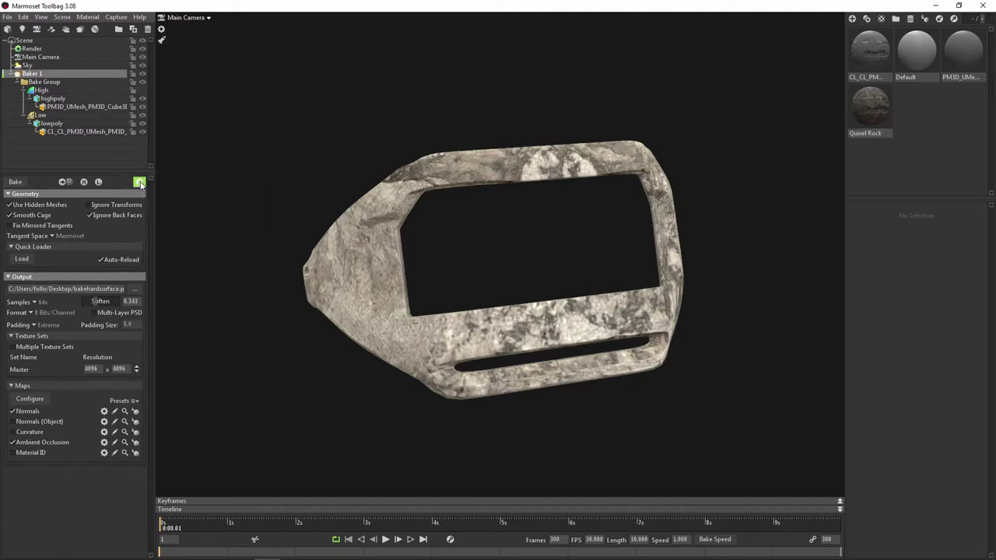
mouse_move(442, 259)
mouse_down()
mouse_move(513, 188)
mouse_move(460, 238)
mouse_move(400, 200)
mouse_move(373, 140)
mouse_move(418, 168)
mouse_move(470, 250)
mouse_up()
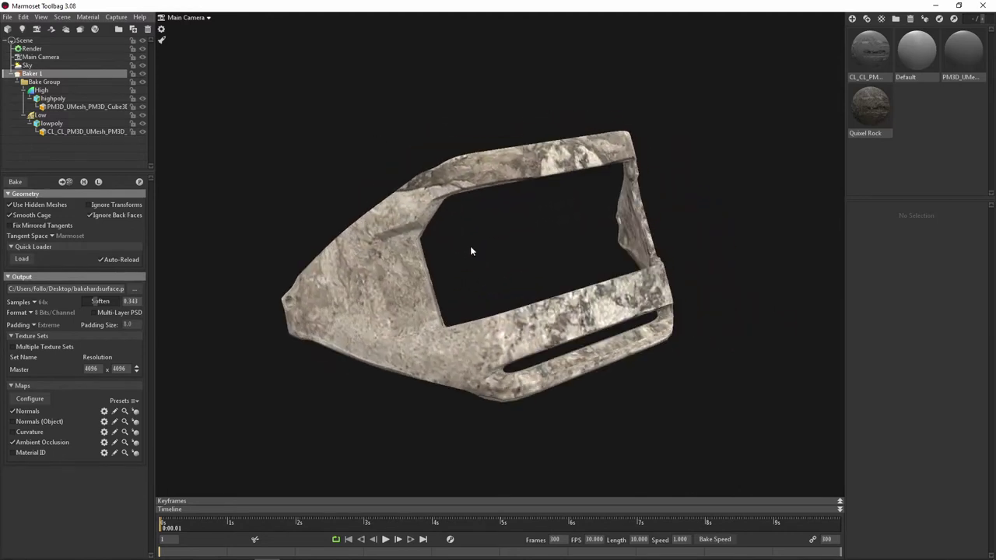
Replace the rock with a CryEngine Template material on the bezel, then show the Render settings
click(880, 19)
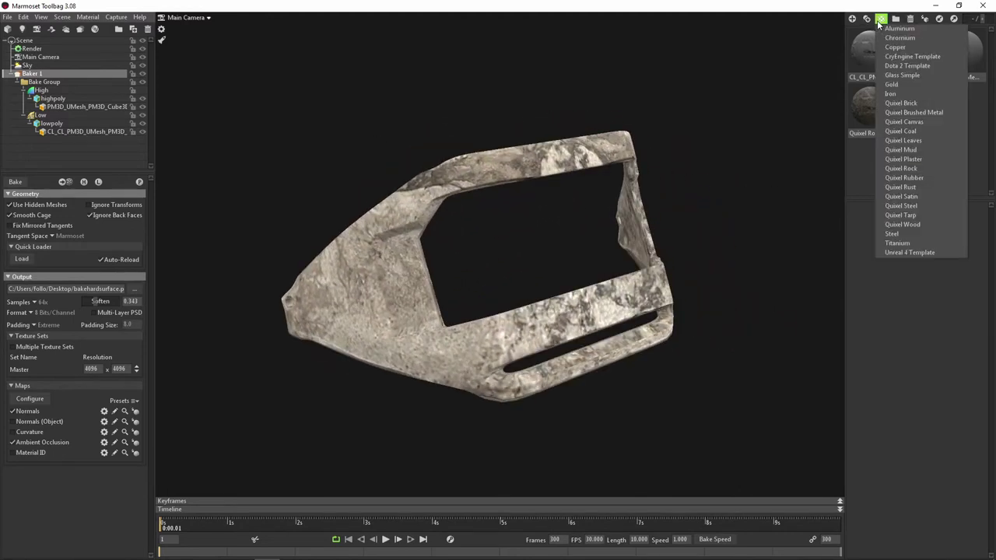
click(912, 56)
drag(916, 50, 442, 175)
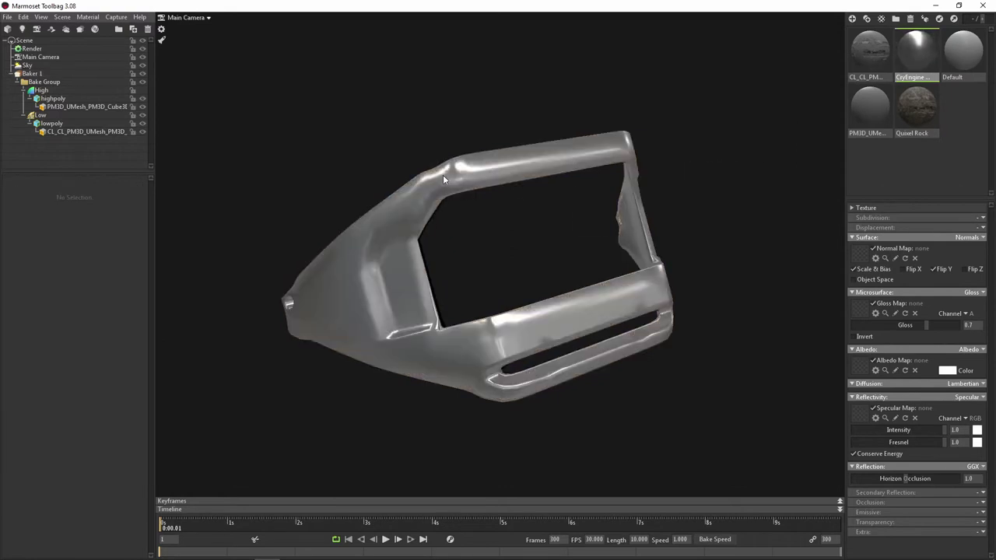
click(31, 74)
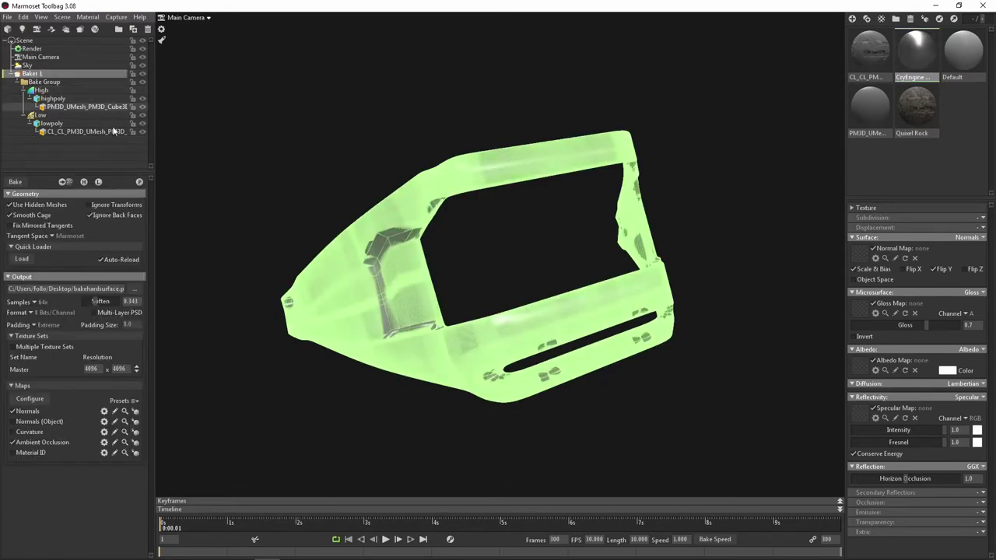
click(139, 183)
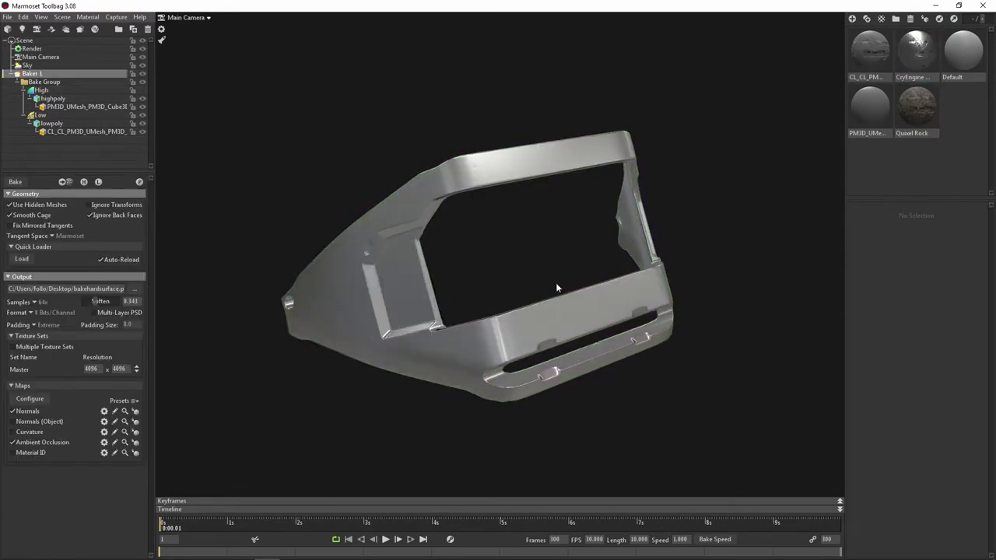
mouse_move(524, 250)
mouse_down()
mouse_move(480, 286)
mouse_move(459, 342)
mouse_move(518, 249)
mouse_move(587, 214)
mouse_move(463, 276)
mouse_up()
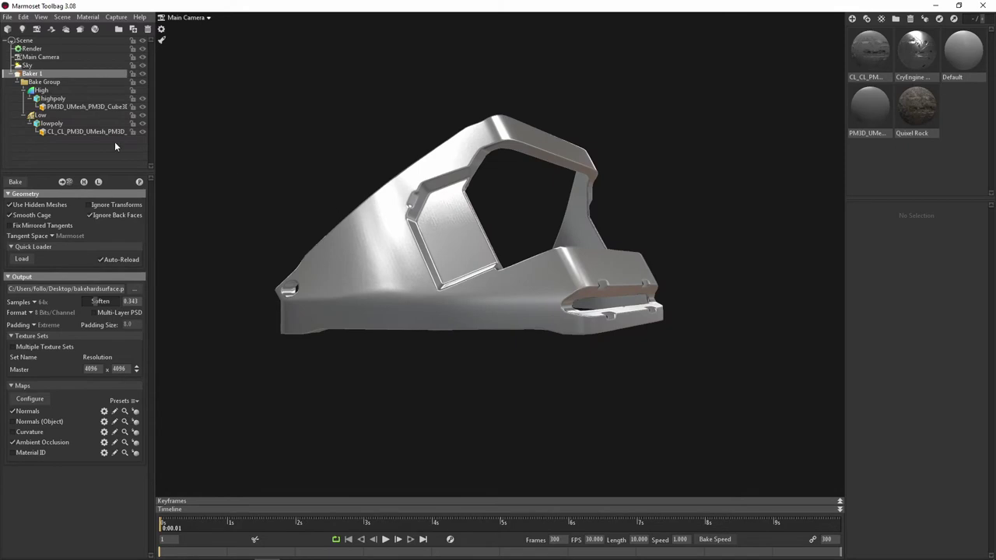
click(32, 48)
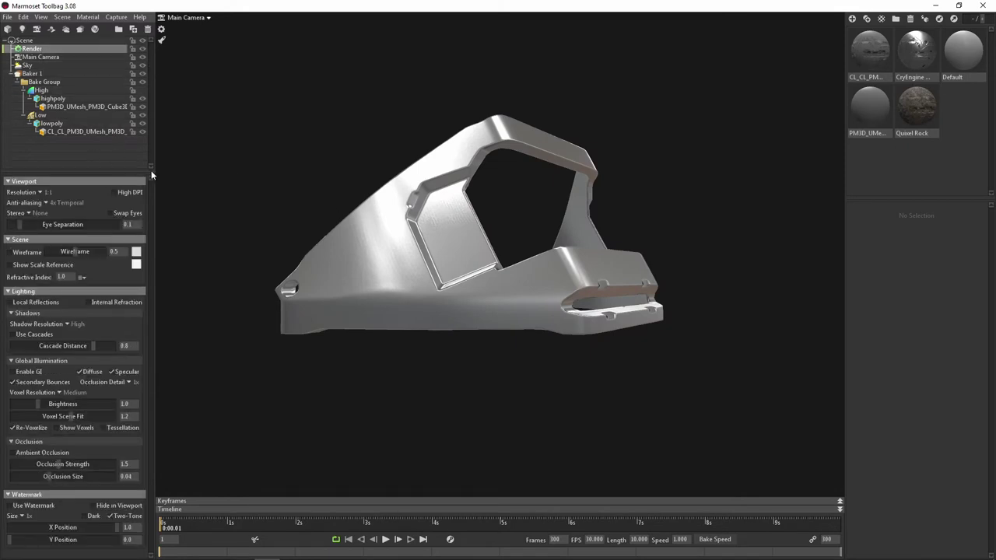
Set viewport resolution to 2:1 (Double) and briefly preview the wireframe overlay
click(39, 194)
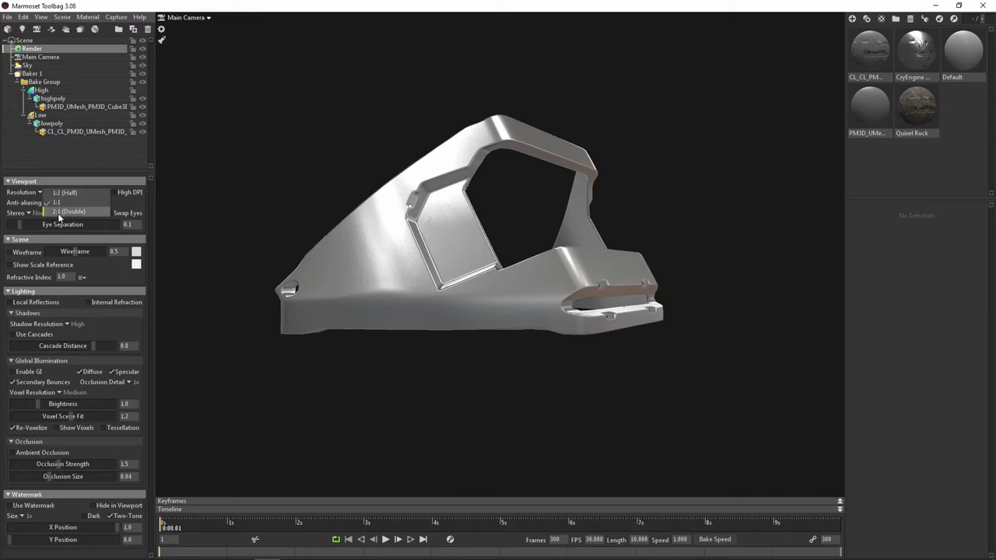
click(59, 212)
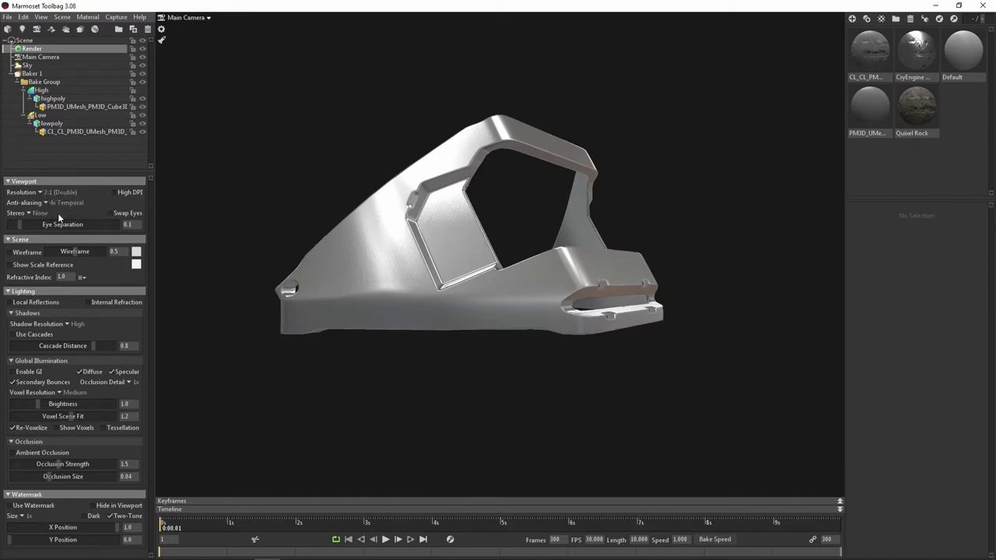
mouse_move(519, 214)
mouse_down()
mouse_move(491, 273)
mouse_move(467, 222)
mouse_move(422, 222)
mouse_up()
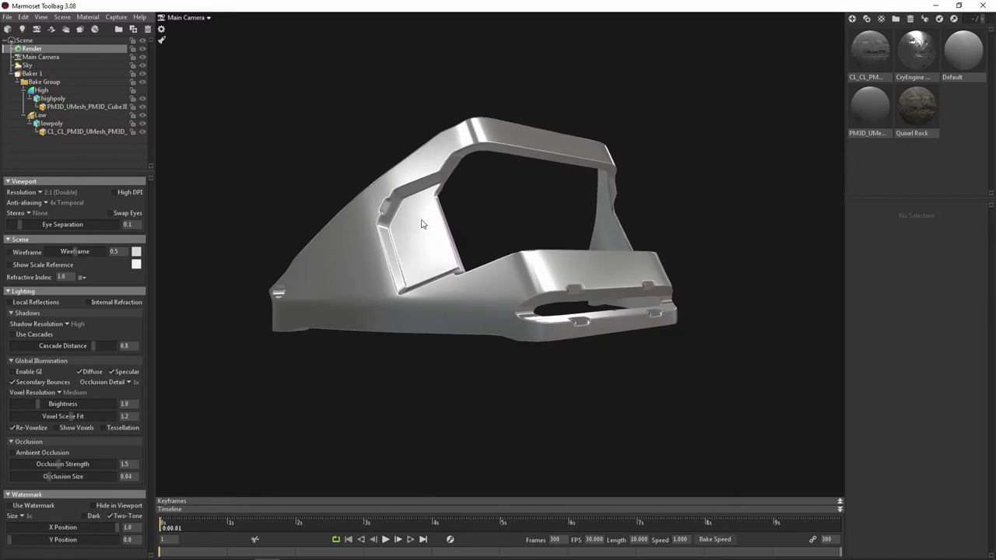
click(9, 253)
click(9, 253)
Preview local reflections while orbiting the part, then switch them back off
click(9, 302)
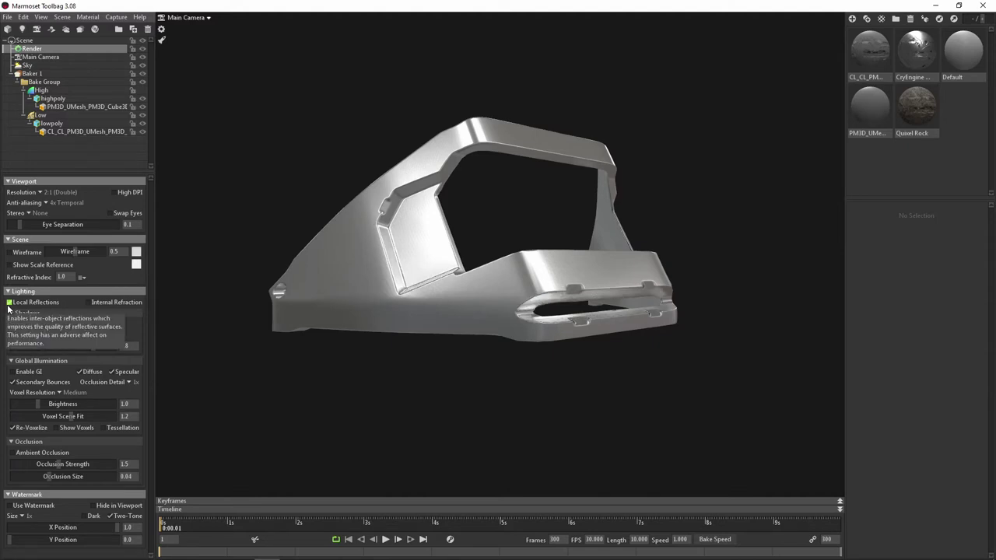
mouse_move(500, 233)
mouse_down()
mouse_move(517, 291)
mouse_move(502, 255)
mouse_up()
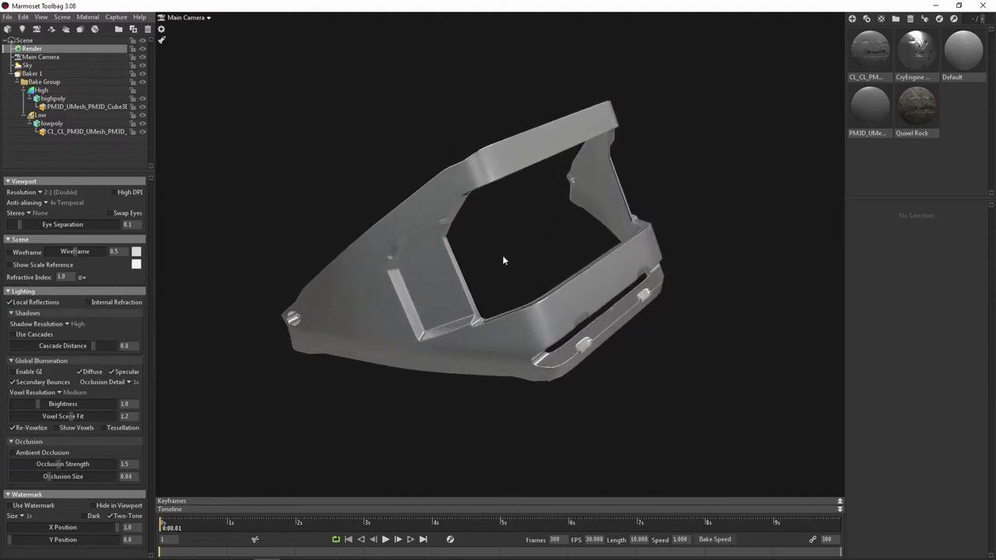
scroll(490, 296, up, 5)
mouse_move(488, 212)
mouse_down()
mouse_move(477, 200)
mouse_move(461, 227)
mouse_move(501, 238)
mouse_move(574, 204)
mouse_move(478, 215)
mouse_move(472, 229)
mouse_move(478, 189)
mouse_move(491, 226)
mouse_up()
scroll(490, 222, down, 5)
mouse_move(488, 174)
mouse_down()
mouse_move(555, 178)
mouse_move(687, 160)
mouse_move(527, 187)
mouse_move(504, 249)
mouse_up()
scroll(498, 265, up, 3)
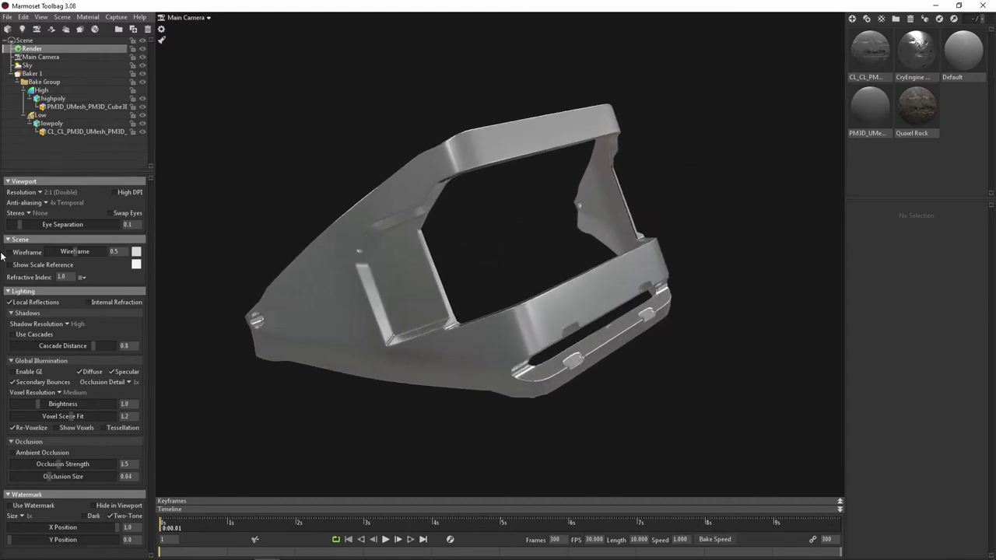
click(9, 304)
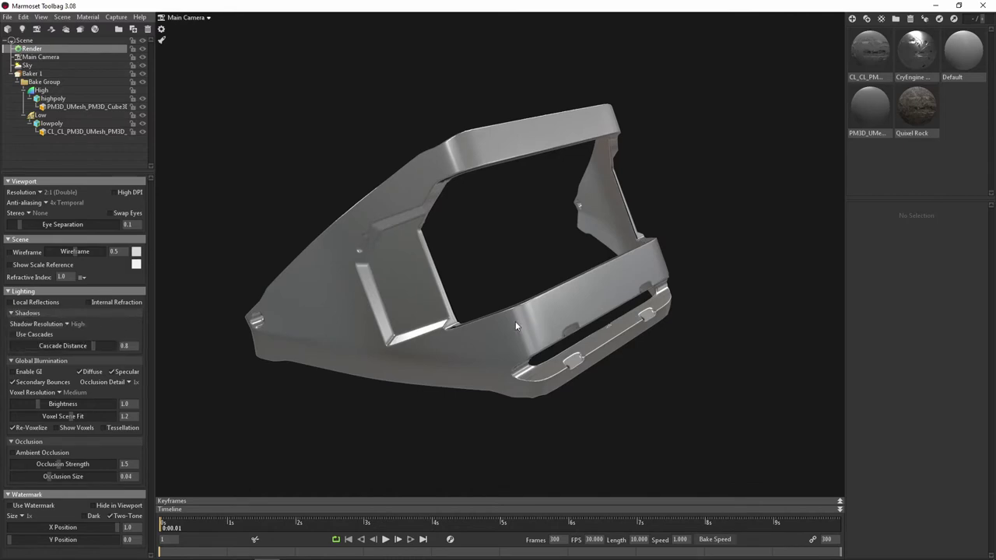
shift+drag(494, 301, 522, 284)
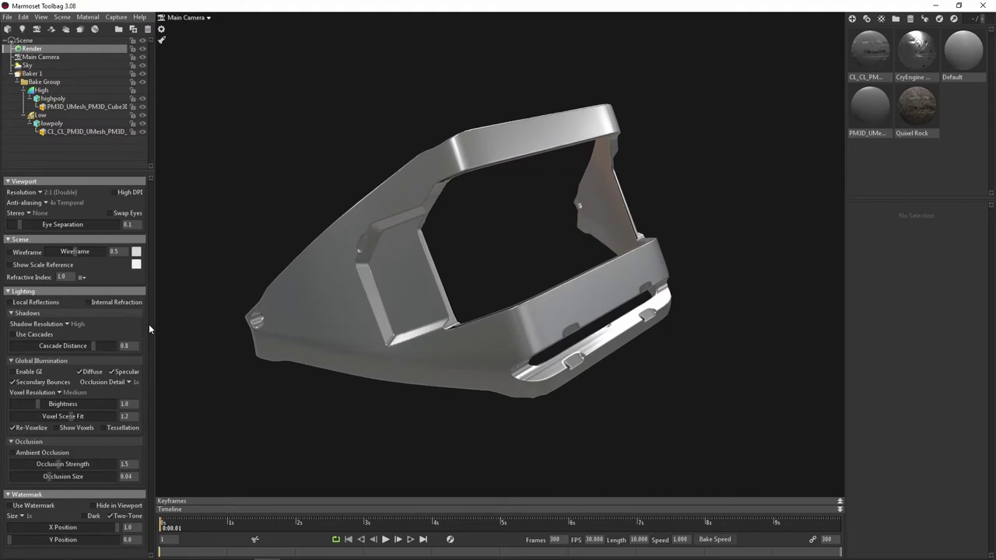
Turn on internal refraction, set shadow resolution to Ludicrous, and enable cascaded shadows
click(89, 308)
click(68, 323)
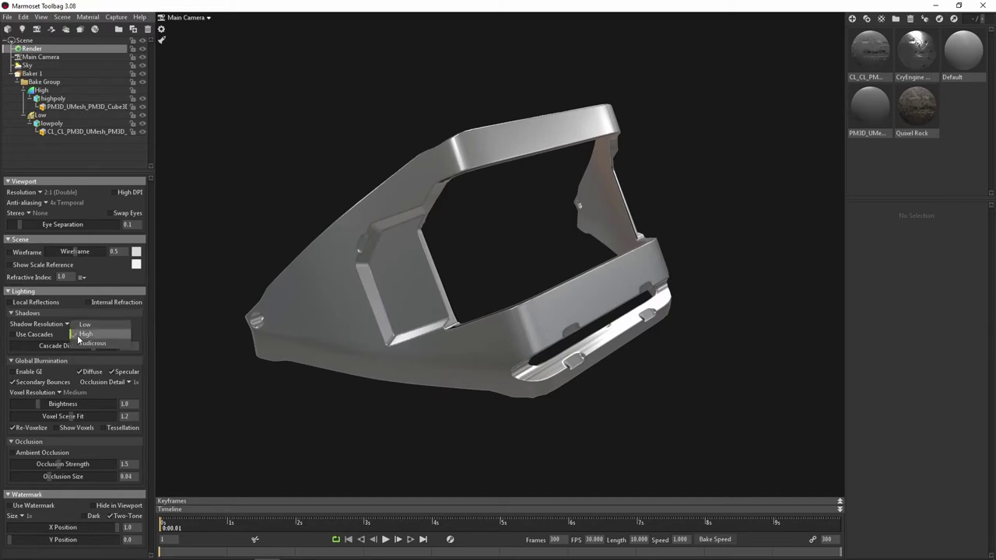
click(84, 347)
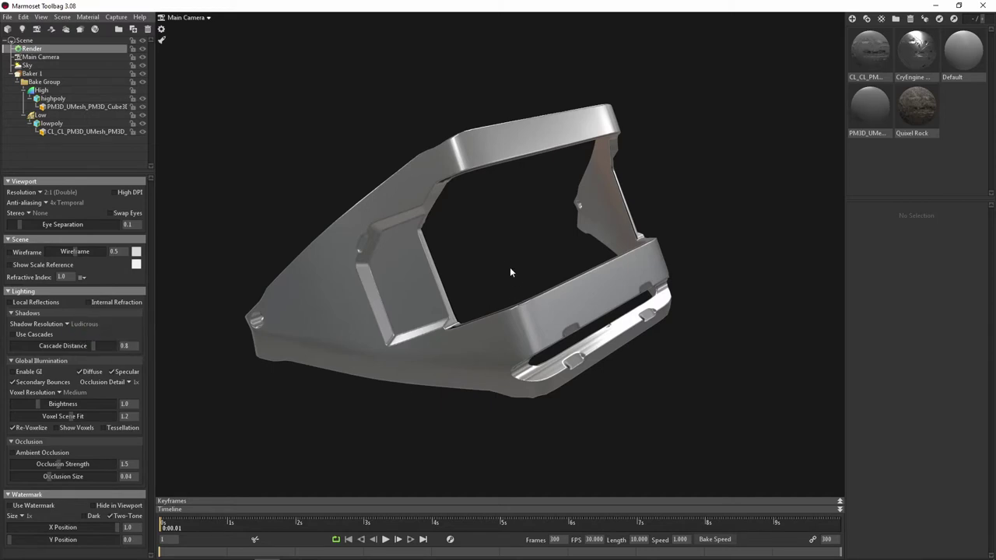
mouse_move(511, 272)
mouse_down()
mouse_move(467, 349)
mouse_move(501, 251)
mouse_up()
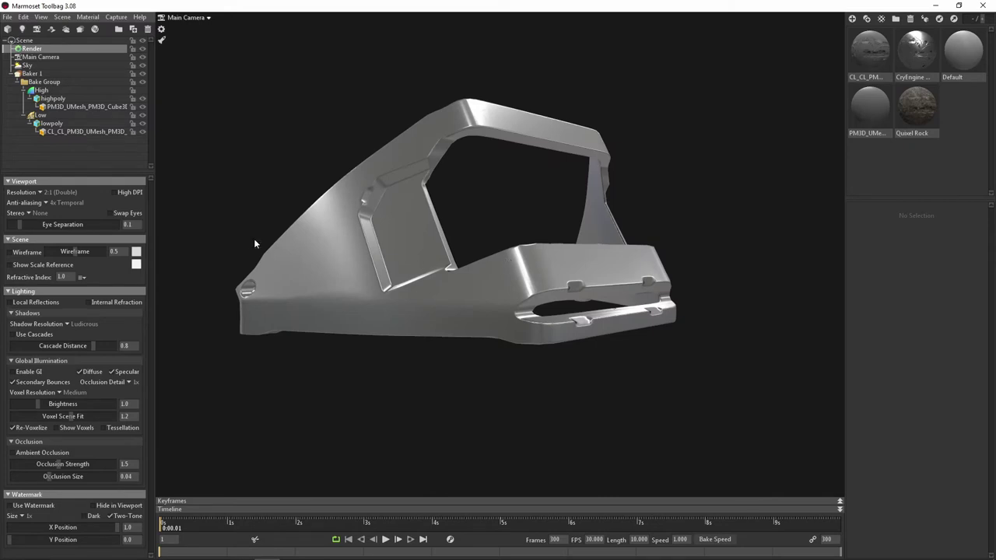
click(47, 334)
mouse_move(465, 222)
mouse_down()
mouse_move(466, 255)
mouse_move(457, 232)
mouse_up()
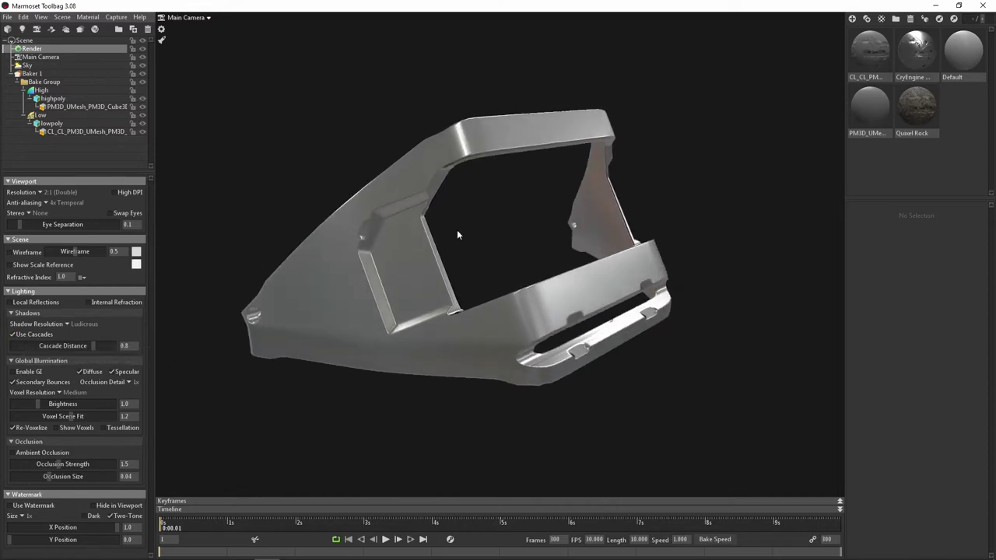
shift+right_drag(455, 340, 535, 317)
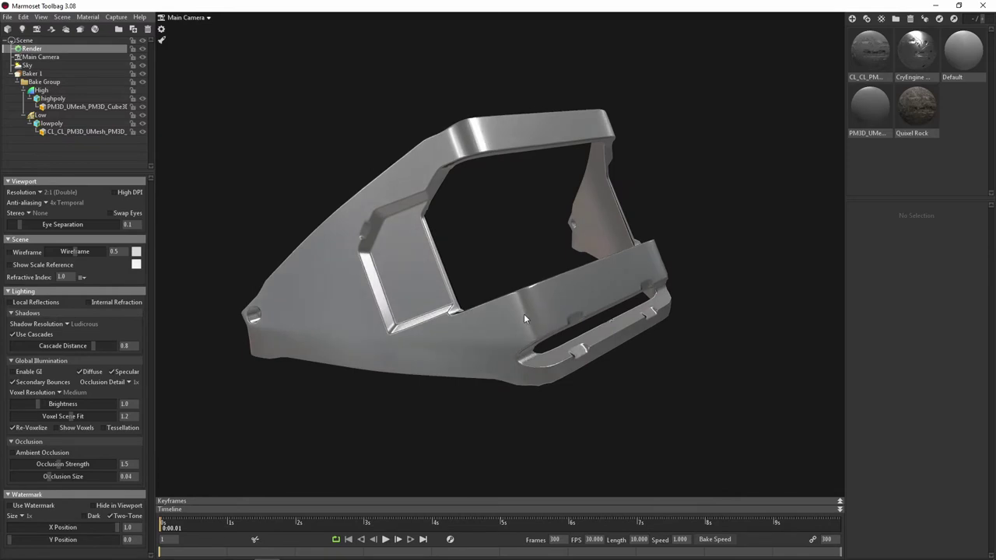
Enable global illumination, keep 4x Temporal anti-aliasing, and turn on High DPI viewport rendering
click(13, 373)
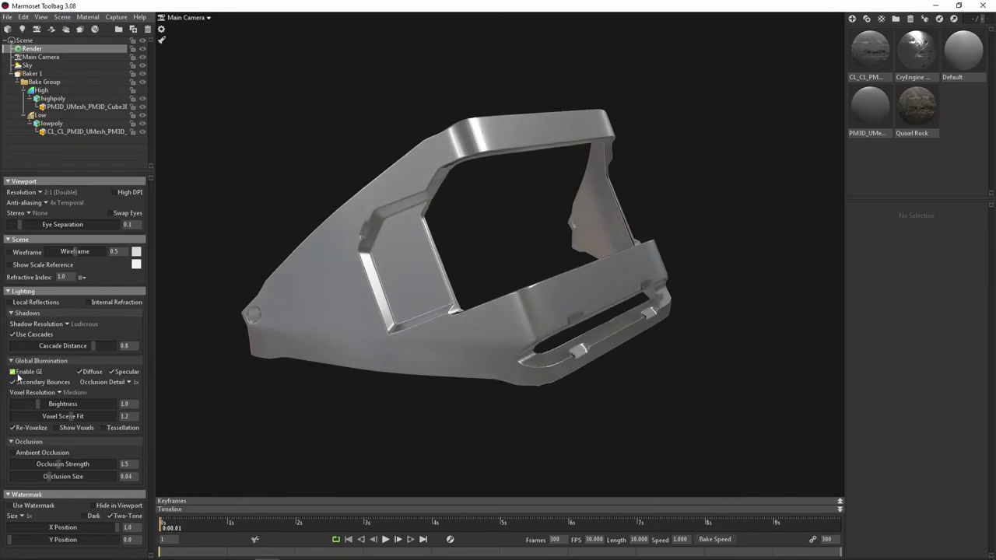
drag(511, 247, 505, 302)
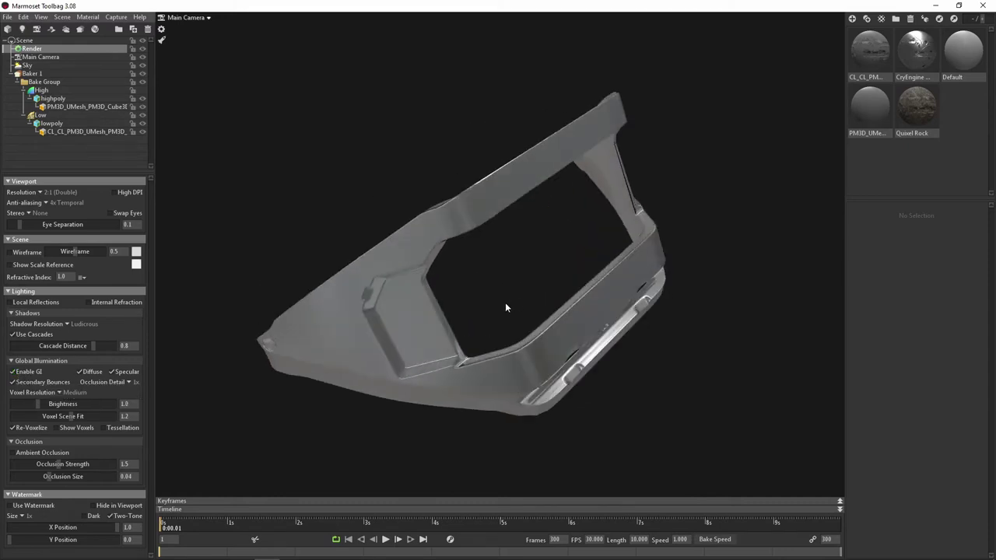
drag(534, 188, 448, 233)
right_drag(448, 233, 486, 314)
drag(486, 313, 513, 245)
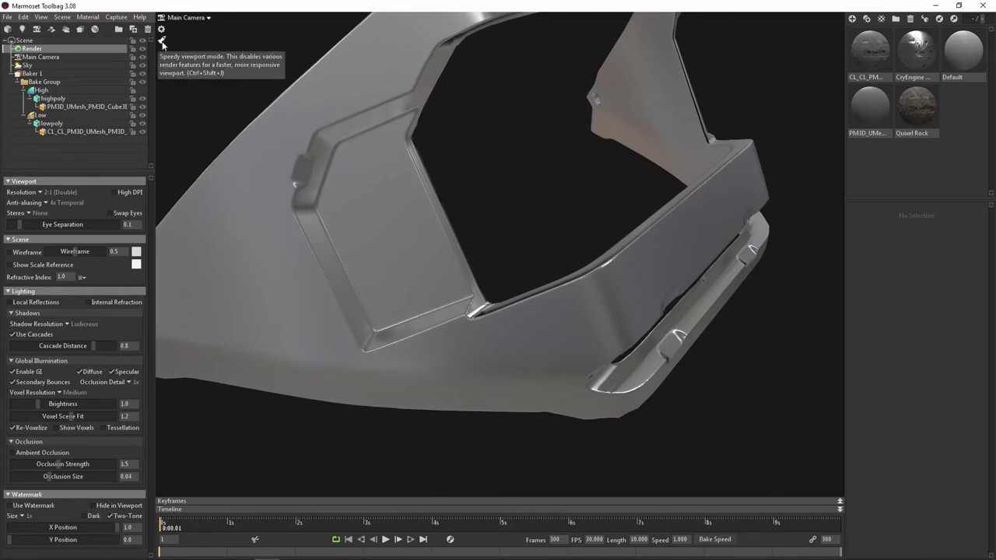
click(49, 204)
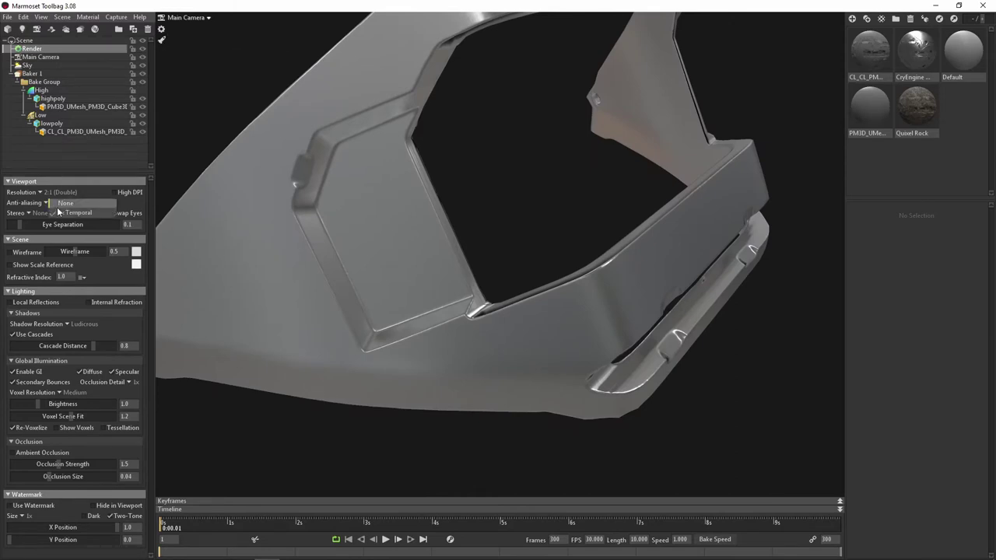
click(72, 213)
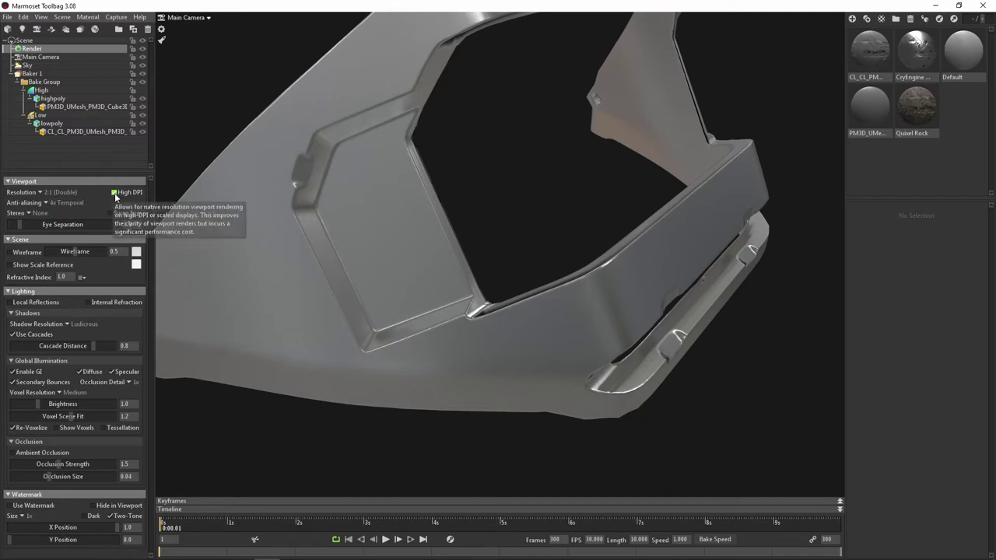
click(115, 193)
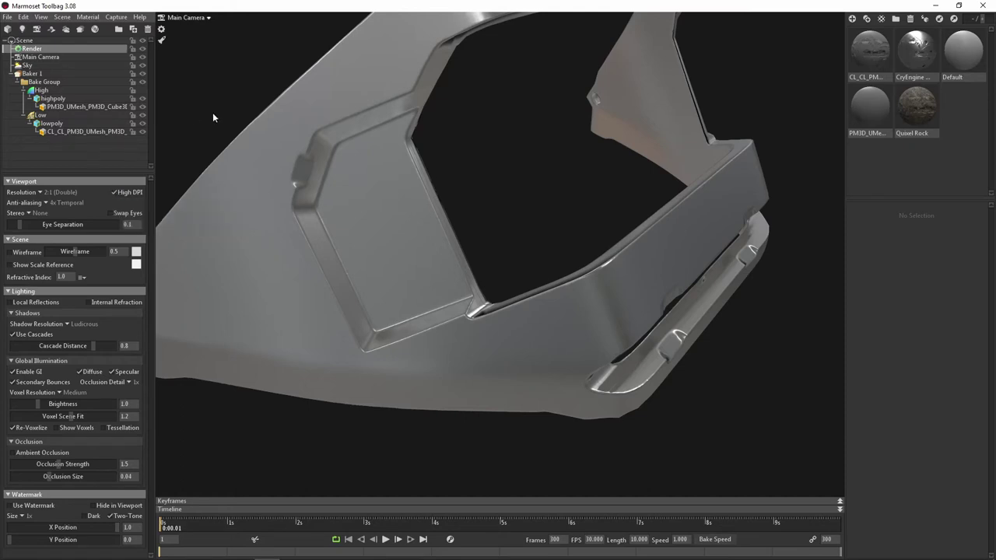
Briefly try the speedy viewport and Show Voxels, then enable GI Tessellation
mouse_move(575, 167)
mouse_down()
mouse_move(608, 148)
mouse_move(549, 170)
mouse_up()
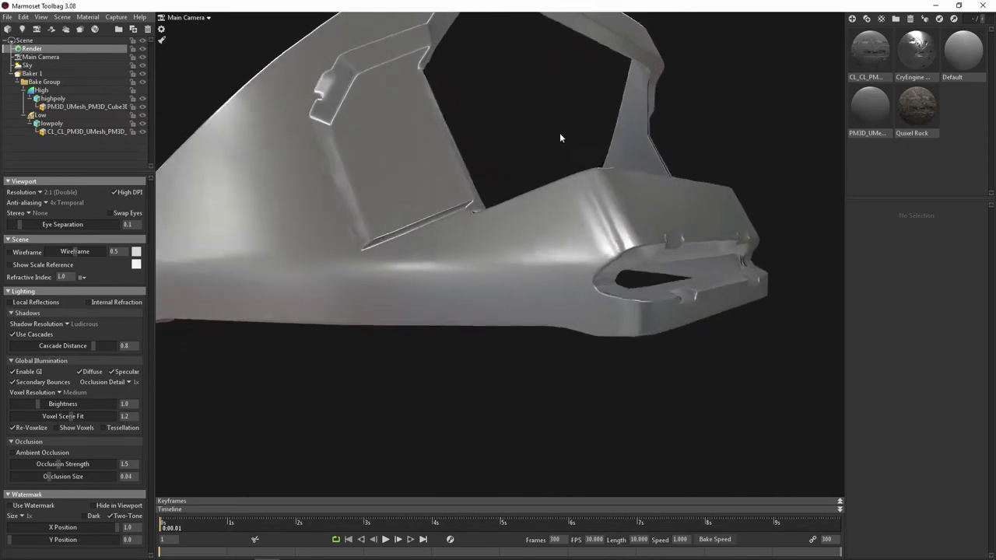
click(162, 41)
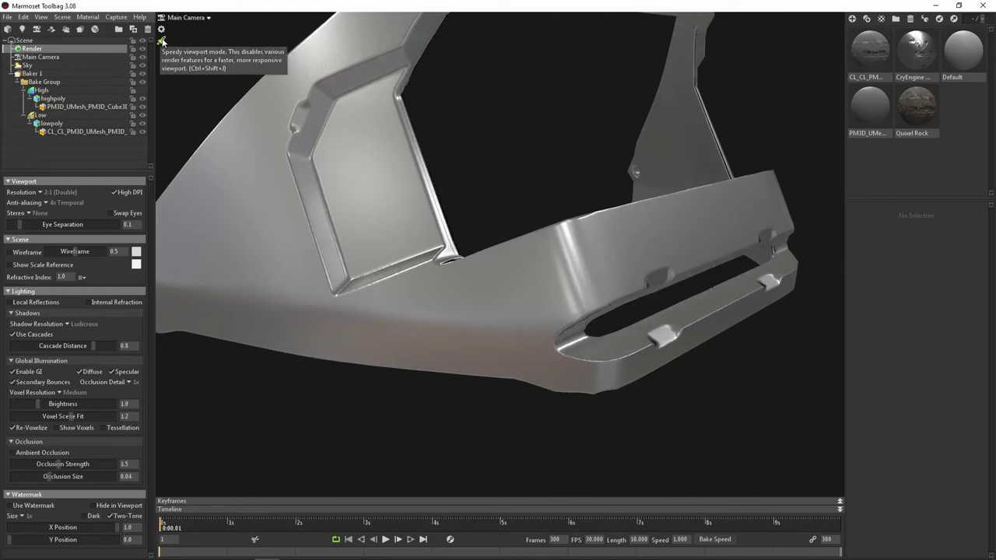
mouse_move(472, 179)
mouse_down()
mouse_move(429, 225)
mouse_move(406, 130)
mouse_move(506, 140)
mouse_move(417, 162)
mouse_up()
click(162, 40)
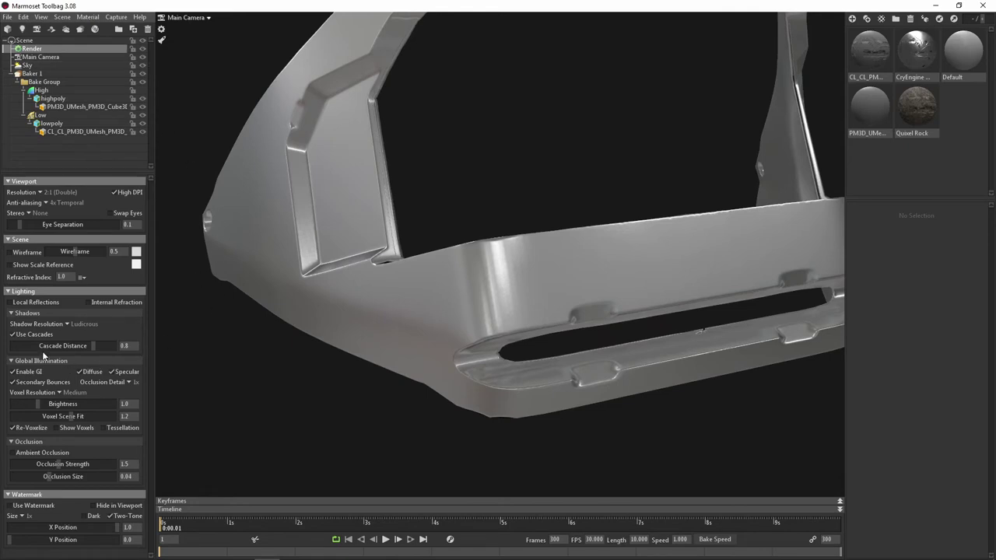
click(57, 428)
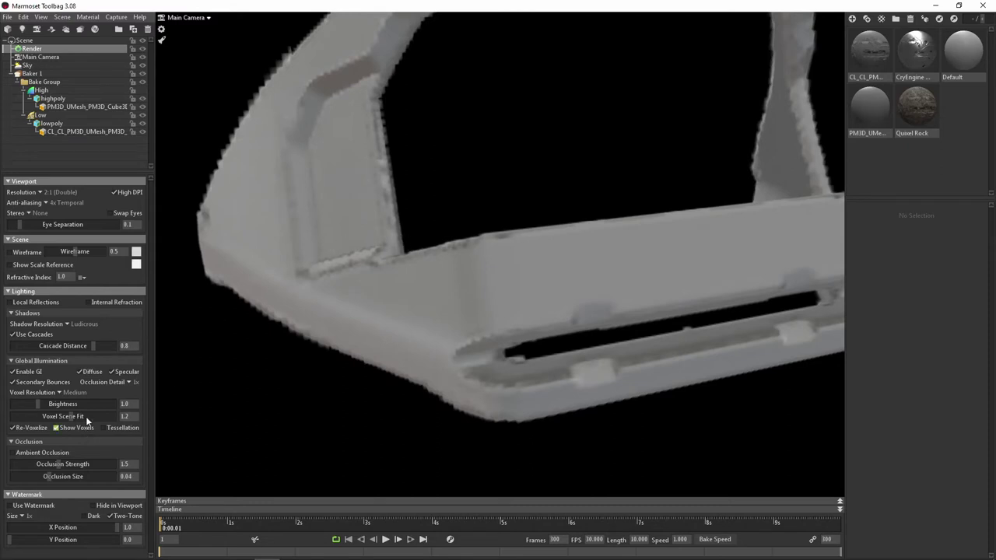
click(58, 429)
click(104, 429)
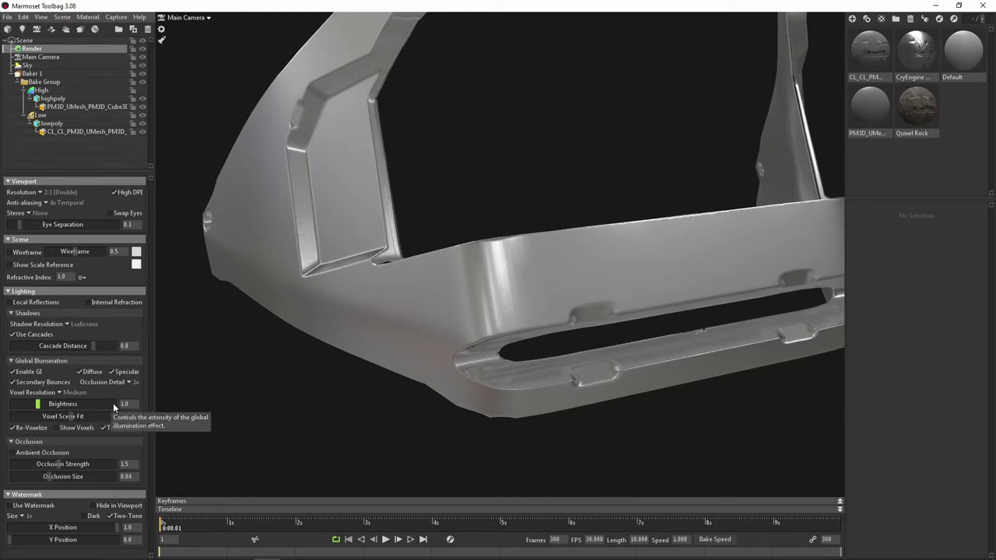
Enable ambient occlusion with strength 3.58 and size 0.153, and turn on Use Watermark
click(14, 453)
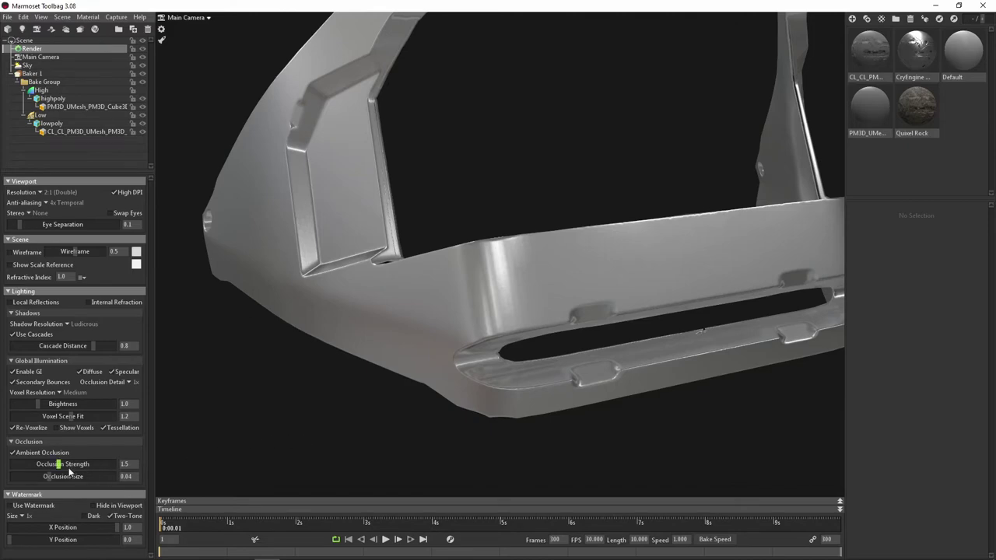
drag(59, 464, 108, 464)
mouse_move(262, 375)
mouse_down()
mouse_move(514, 171)
mouse_move(511, 148)
mouse_up()
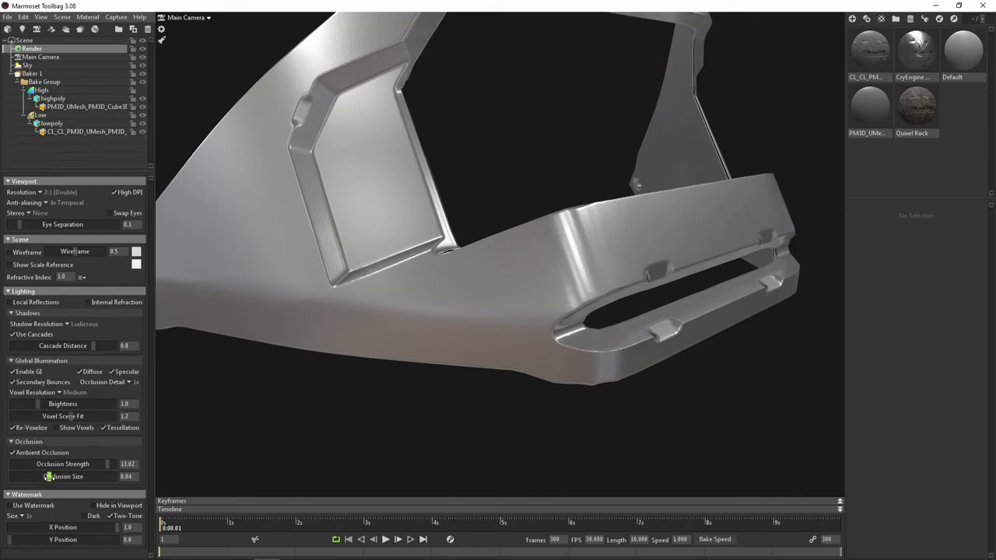
mouse_move(48, 476)
mouse_down()
mouse_move(115, 478)
mouse_move(86, 477)
mouse_move(77, 465)
mouse_up()
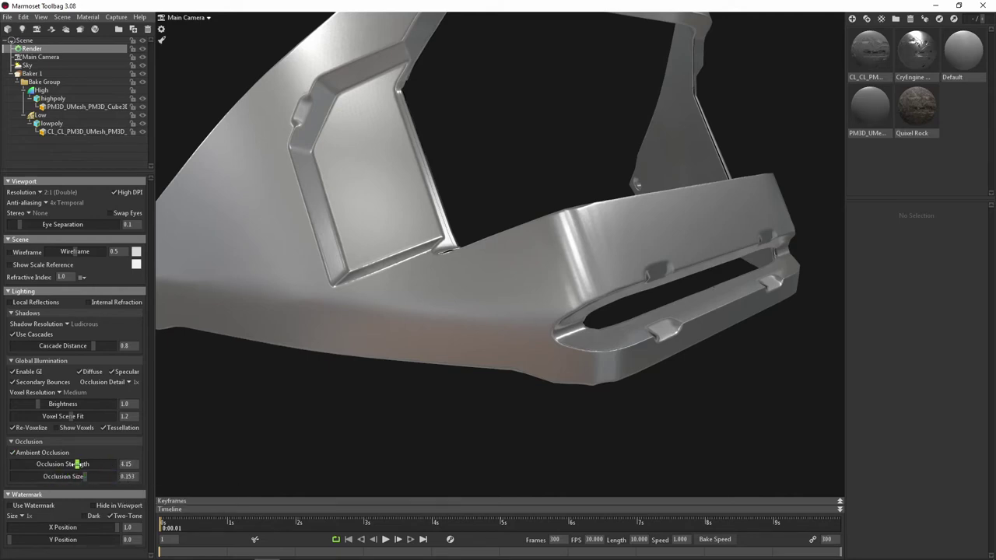
click(9, 506)
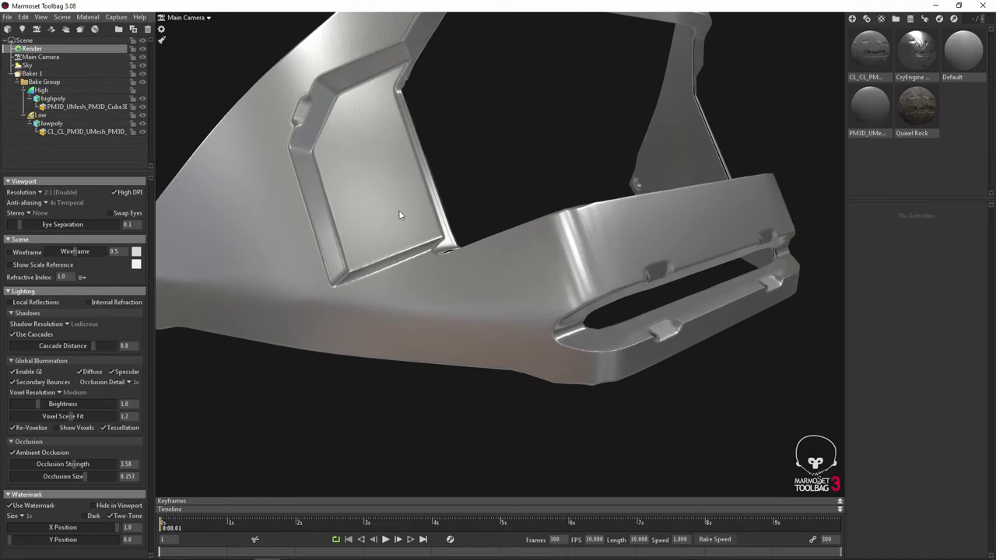
Switch viewport stereo to Red/Cyan anaglyph and orbit to check the effect
mouse_move(247, 358)
mouse_down()
mouse_move(238, 365)
mouse_move(201, 348)
mouse_up()
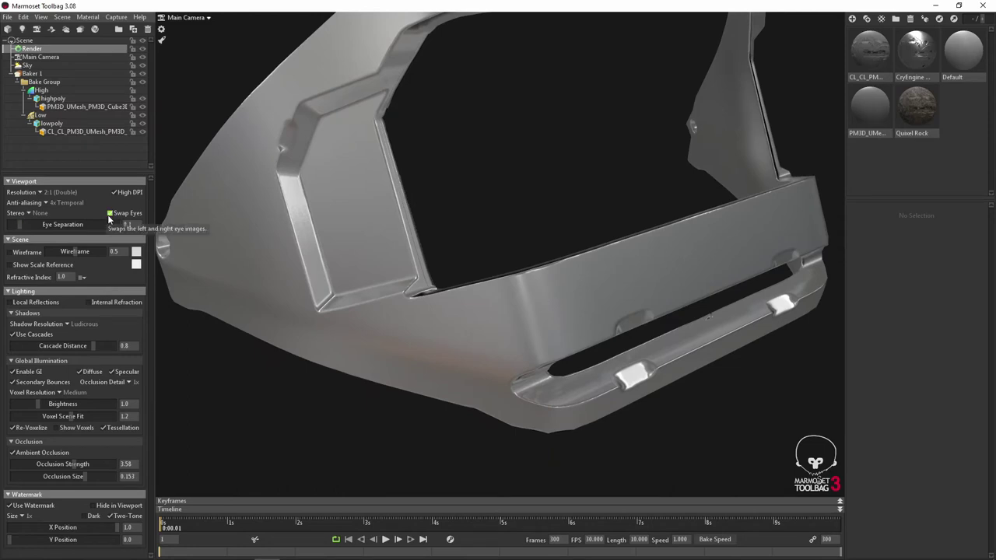
click(29, 213)
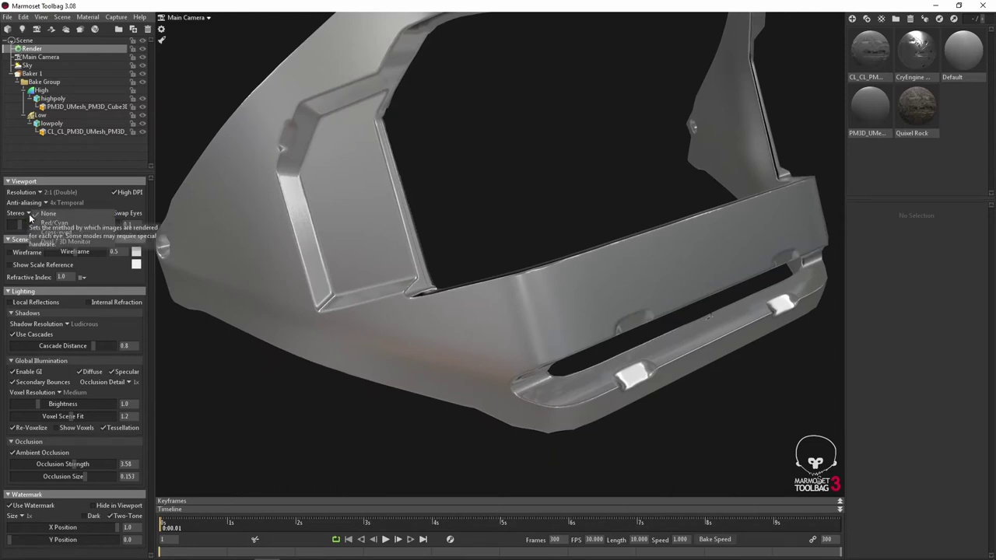
click(32, 216)
click(34, 216)
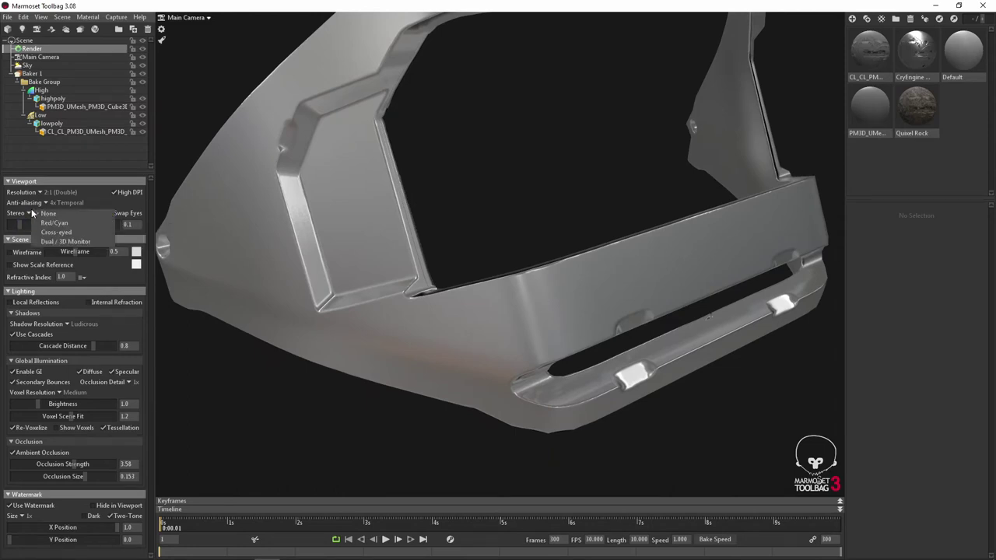
click(66, 224)
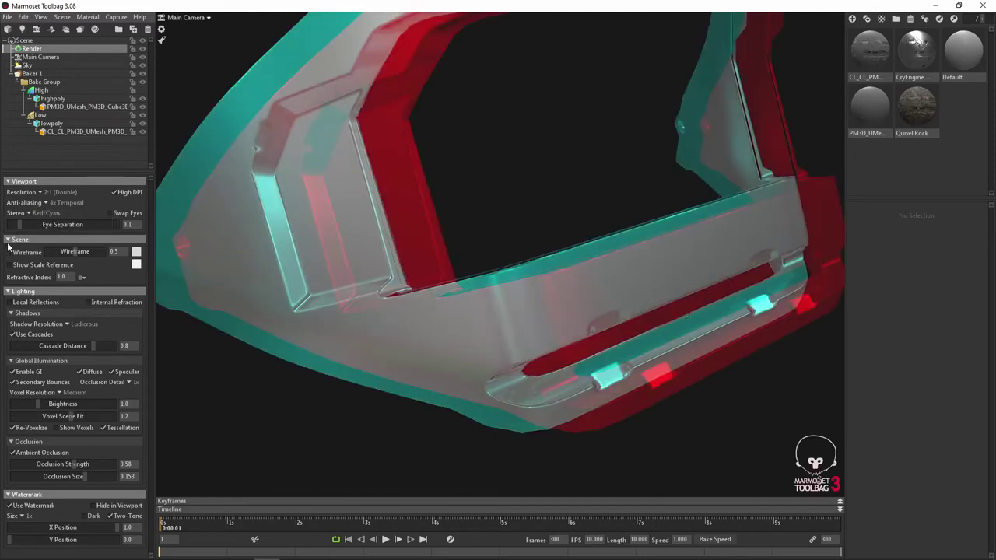
drag(23, 225, 11, 224)
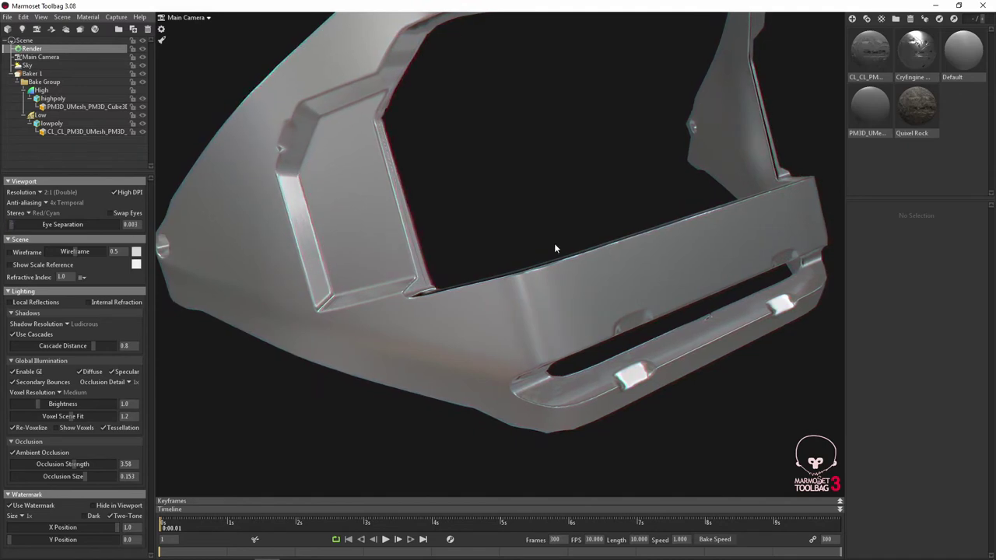
scroll(554, 243, down, 5)
mouse_move(542, 149)
mouse_down()
mouse_move(531, 207)
mouse_move(445, 168)
mouse_move(539, 202)
mouse_move(512, 221)
mouse_up()
scroll(477, 300, up, 5)
mouse_move(477, 304)
mouse_down()
mouse_move(474, 289)
mouse_move(506, 247)
mouse_move(543, 238)
mouse_up()
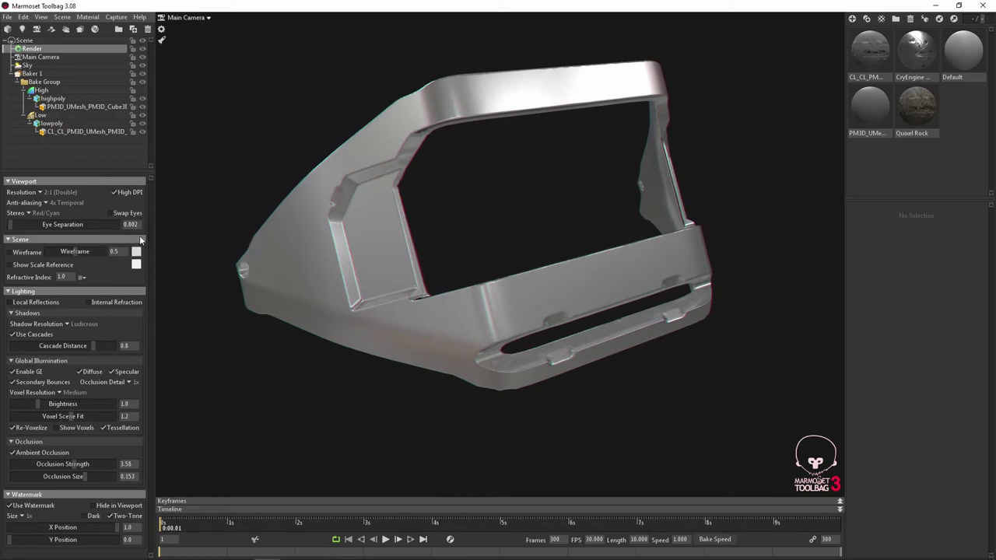
Set eye separation to 0.001 and orbit to review the stereo view
key(BackSpace)
key(Return)
mouse_move(478, 262)
mouse_down()
mouse_move(629, 171)
mouse_move(621, 146)
mouse_move(607, 165)
mouse_move(463, 150)
mouse_up()
scroll(467, 167, up, 3)
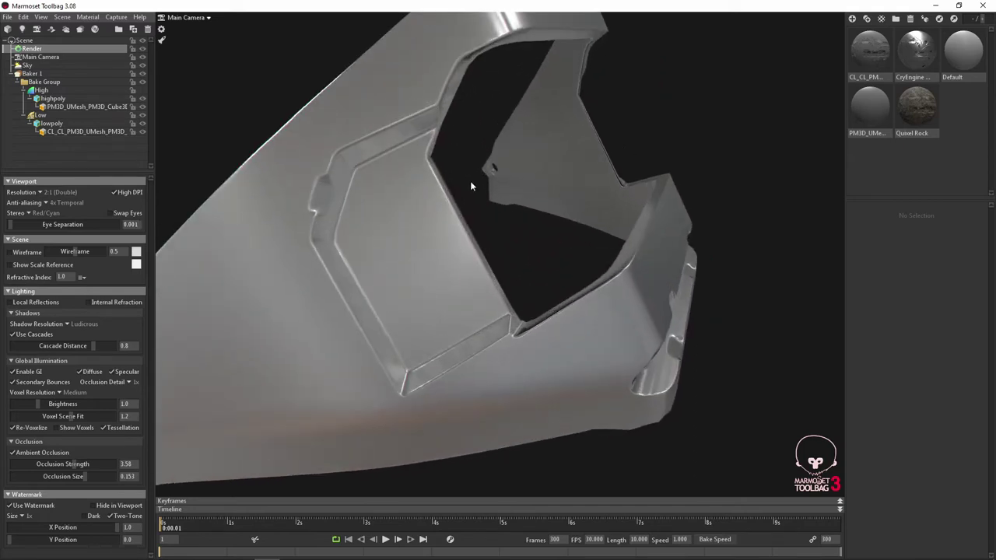
mouse_move(511, 222)
mouse_down()
mouse_move(464, 242)
mouse_move(417, 232)
mouse_move(465, 207)
mouse_up()
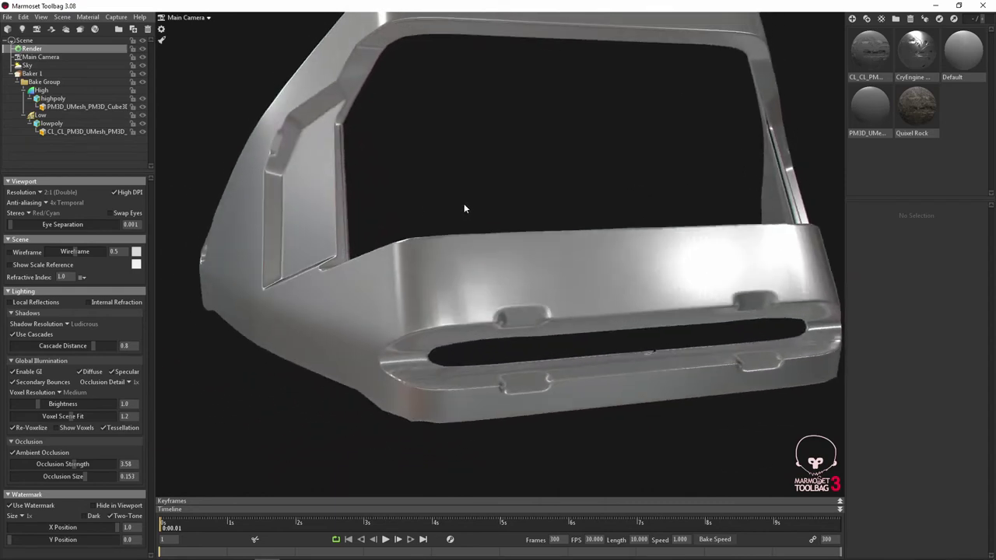
scroll(467, 187, down, 3)
mouse_move(473, 163)
mouse_down()
mouse_move(453, 200)
mouse_move(485, 213)
mouse_up()
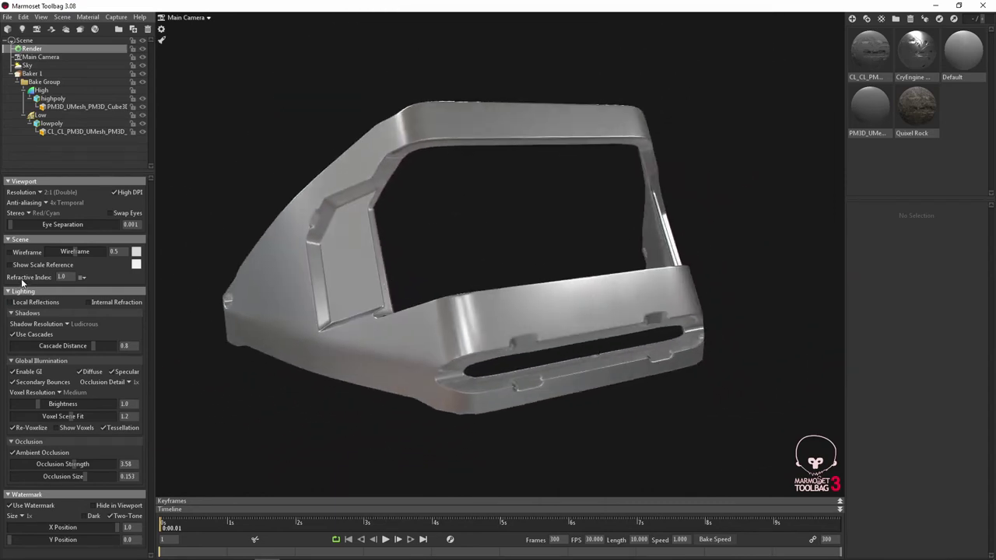
Turn on the wireframe overlay and set its colour to yellow ffbe23 (RGB 255, 190, 35)
click(9, 252)
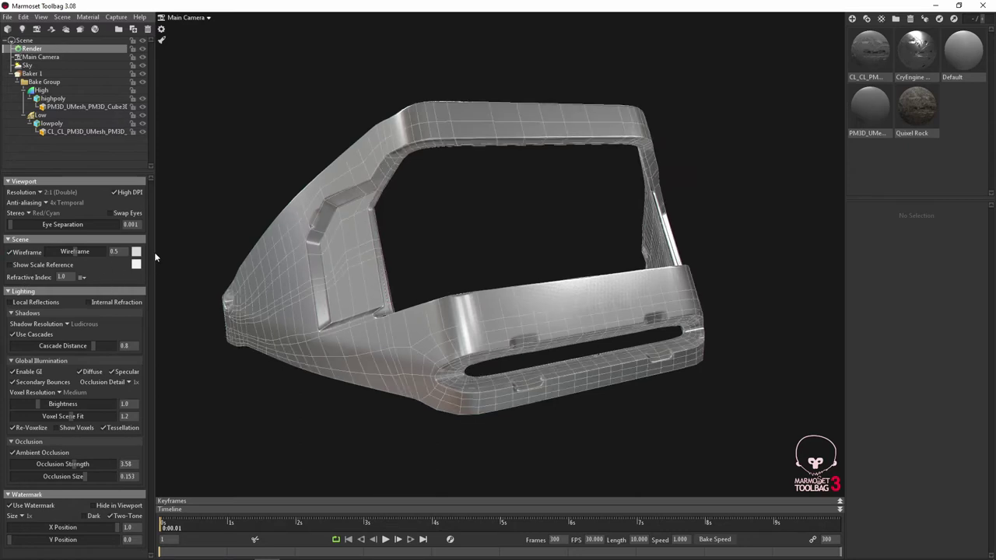
click(136, 251)
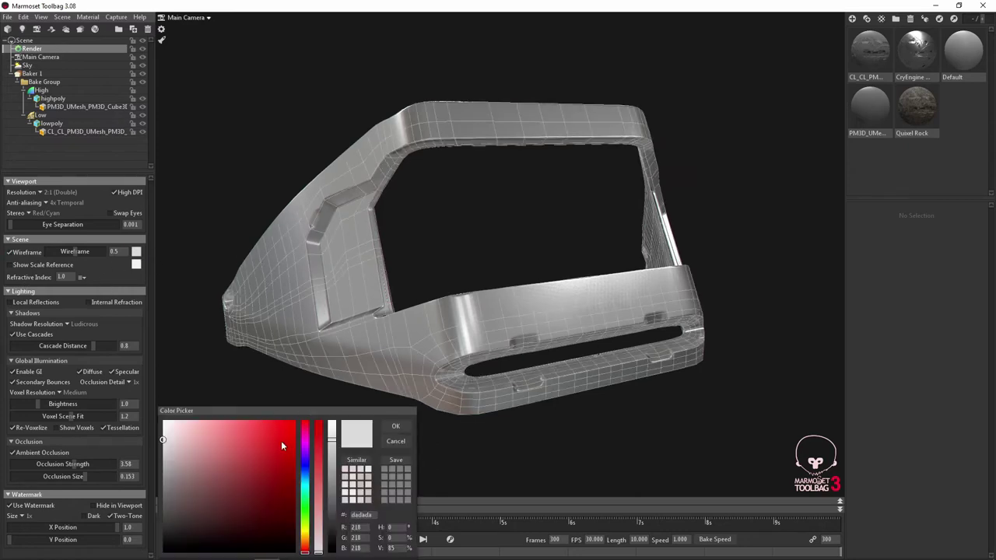
drag(283, 445, 211, 420)
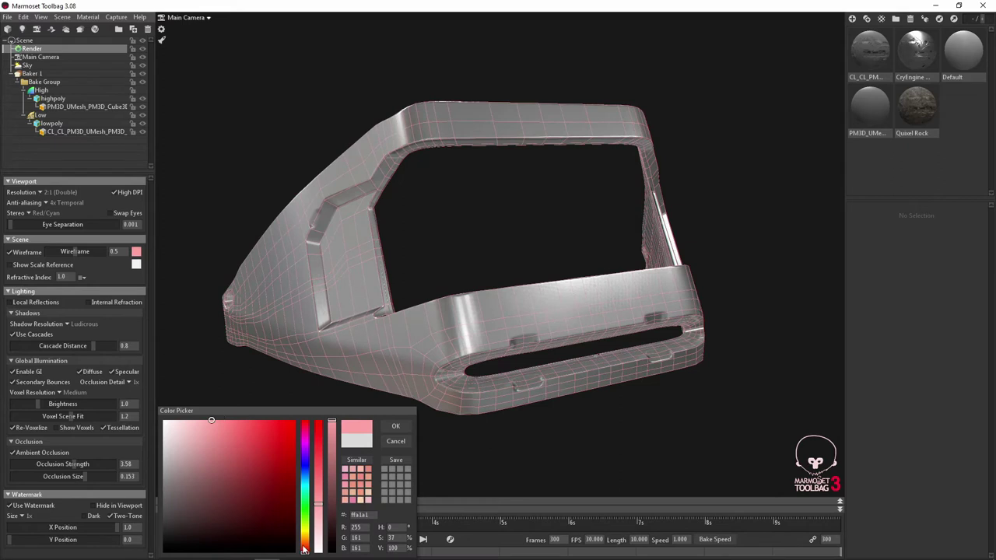
drag(304, 549, 304, 535)
drag(238, 447, 277, 406)
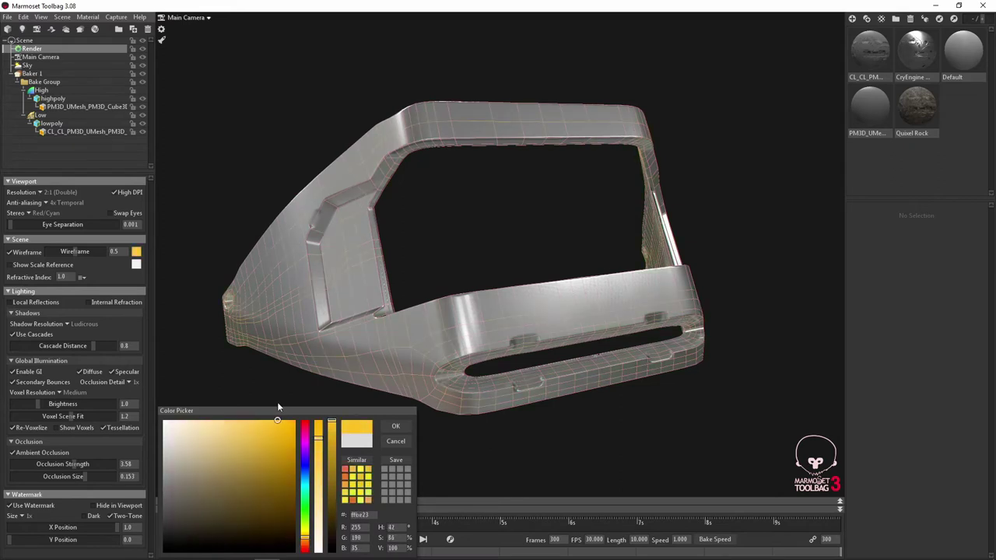
click(396, 429)
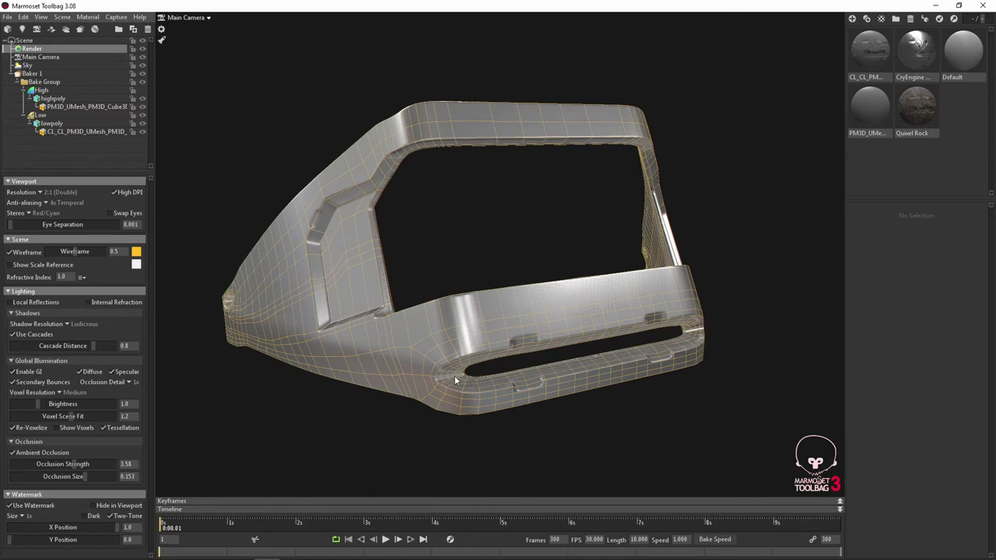
click(9, 253)
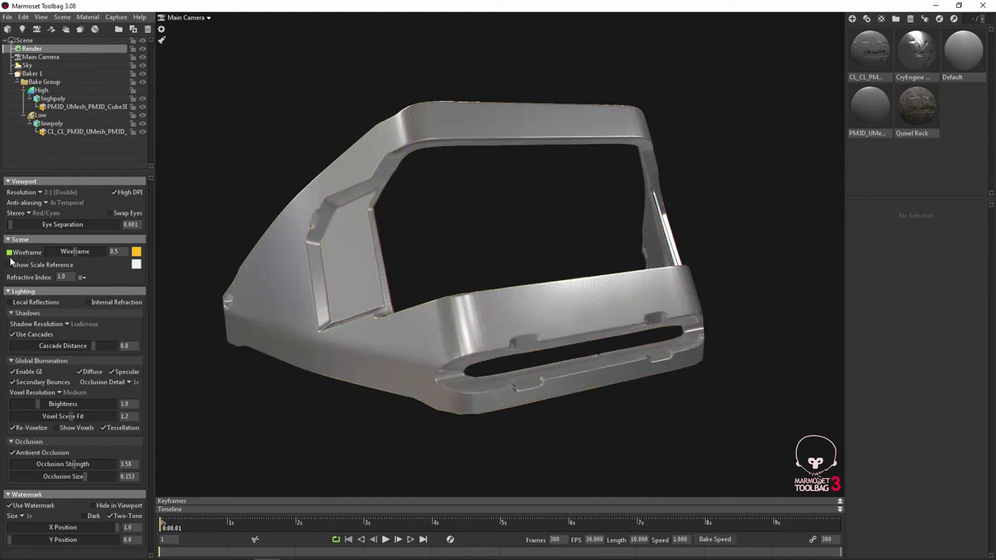
click(10, 265)
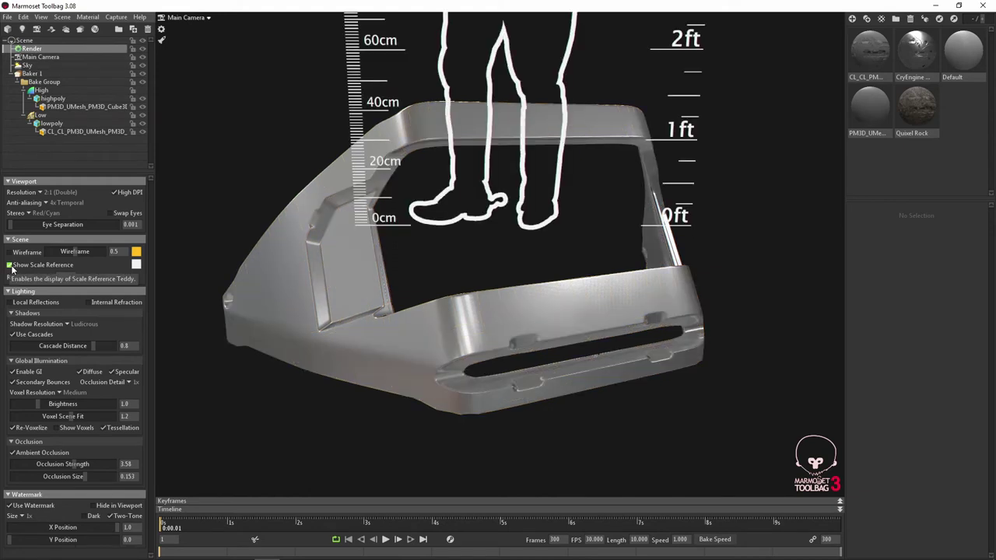
scroll(540, 245, down, 5)
scroll(580, 165, down, 3)
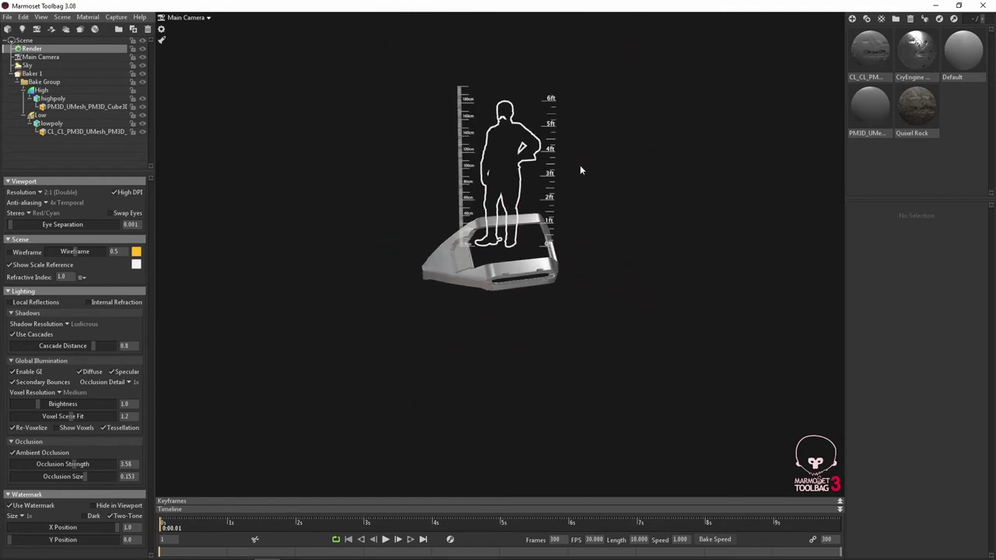
mouse_move(580, 166)
mouse_down()
mouse_move(560, 222)
mouse_move(435, 248)
mouse_move(351, 233)
mouse_move(550, 209)
mouse_move(551, 243)
mouse_up()
scroll(551, 244, up, 2)
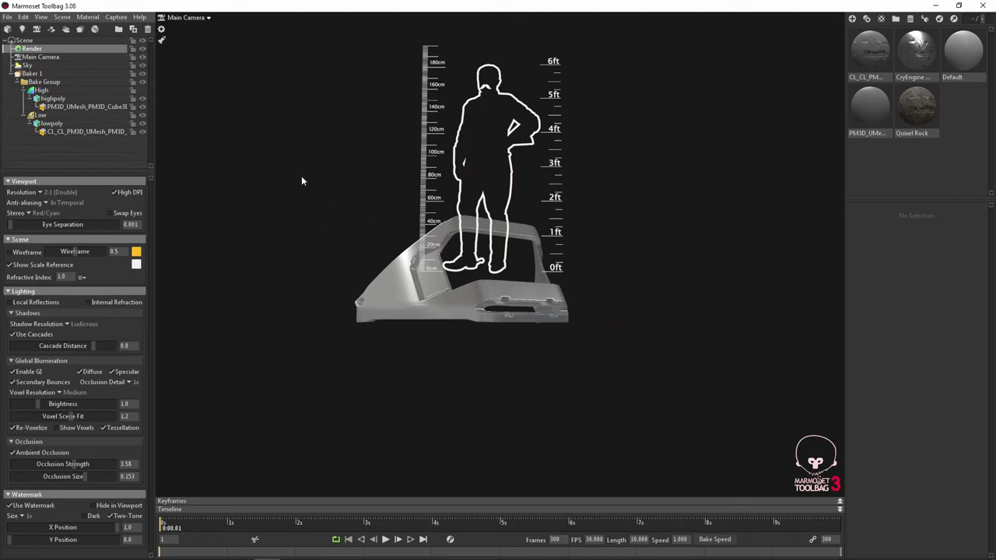
drag(301, 176, 272, 229)
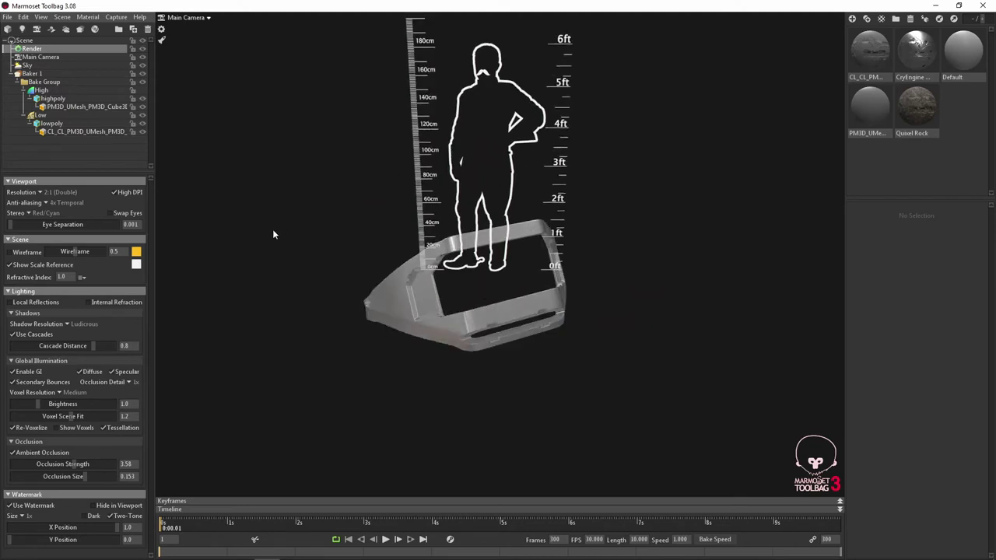
click(10, 265)
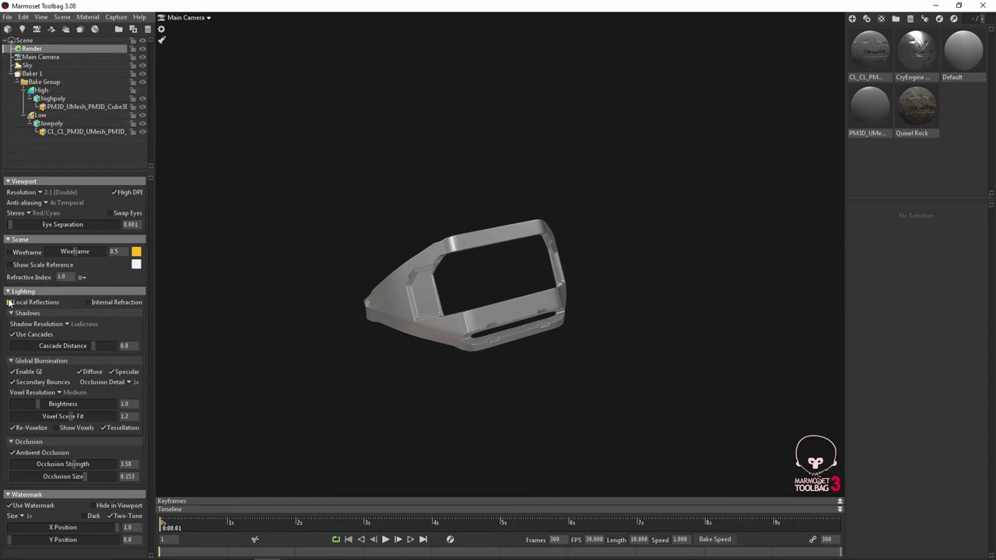
Frame the part, turn off Lighting > Local Reflections, and rotate the environment lighting
mouse_move(499, 278)
mouse_down()
mouse_move(474, 305)
mouse_move(450, 251)
mouse_move(489, 238)
mouse_move(500, 246)
mouse_move(493, 267)
mouse_move(421, 334)
mouse_move(460, 247)
mouse_move(493, 231)
mouse_move(444, 255)
mouse_up()
scroll(450, 252, up, 3)
scroll(446, 280, up, 3)
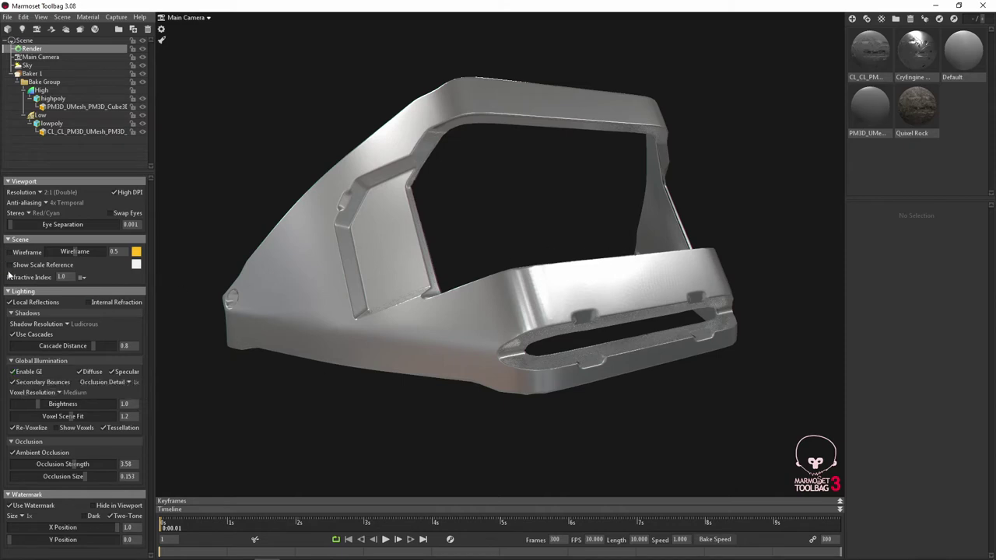
click(10, 303)
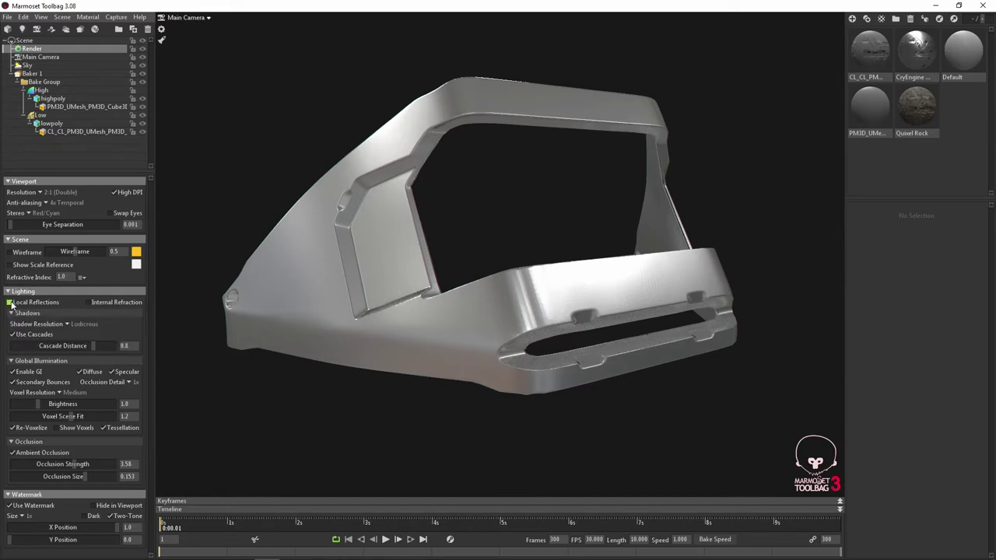
mouse_move(558, 199)
shift+mouse_down()
mouse_move(554, 188)
mouse_move(443, 204)
shift+mouse_up()
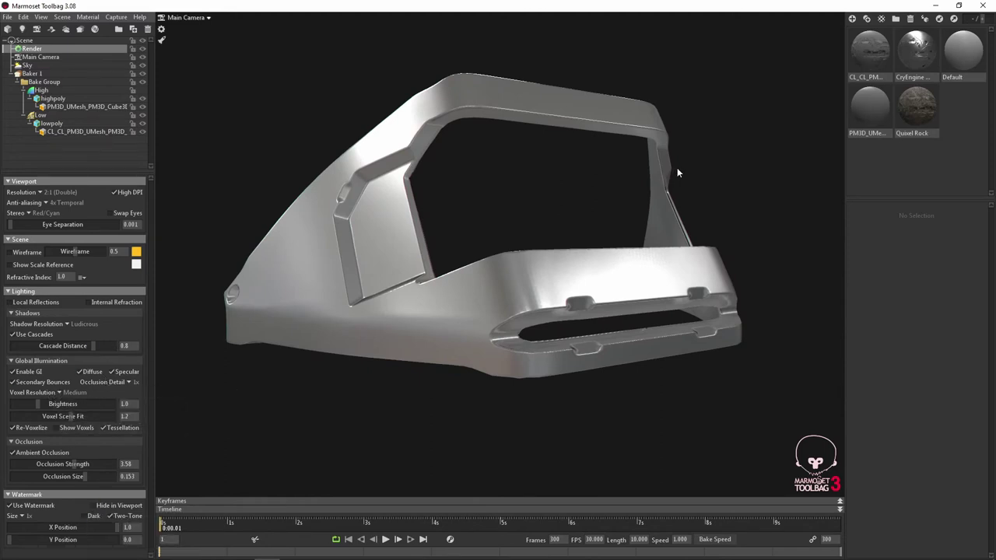
Add an Unreal 4 Template material to the mesh and bake normal detail with Baker 1
click(881, 19)
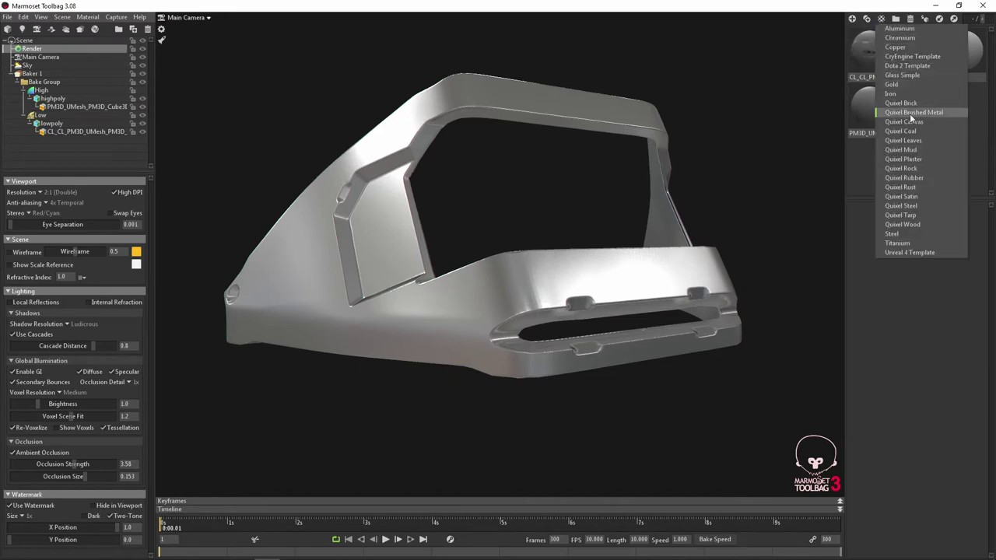
click(913, 253)
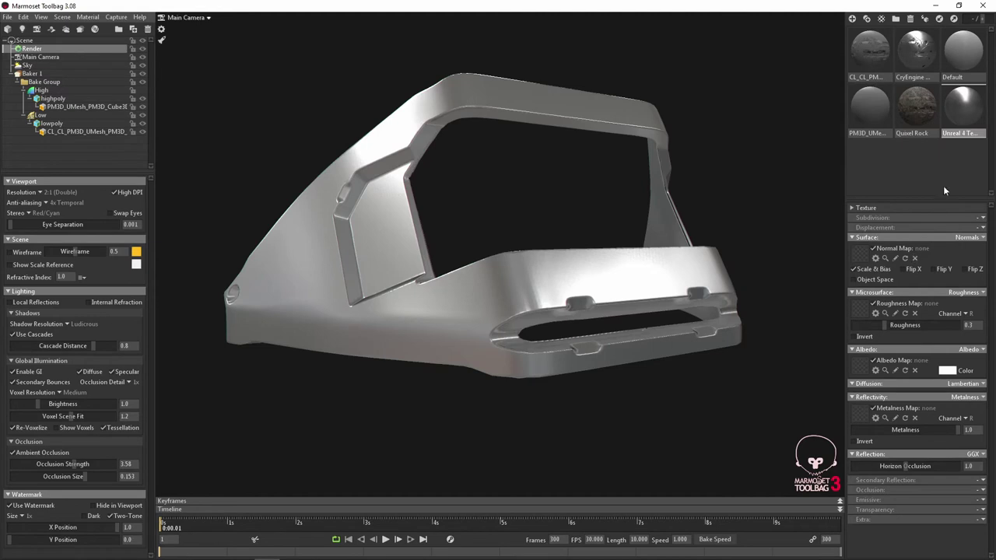
drag(963, 105, 399, 148)
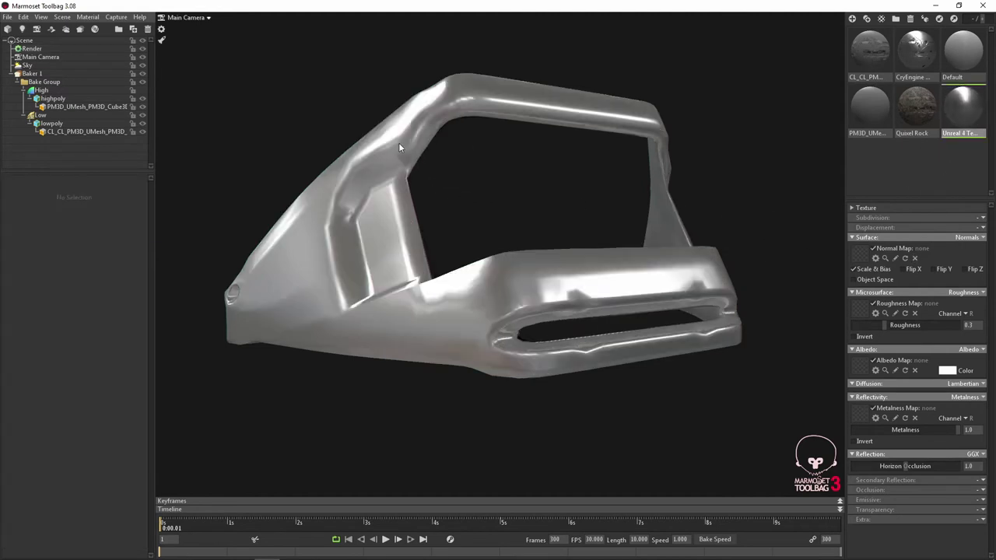
click(31, 73)
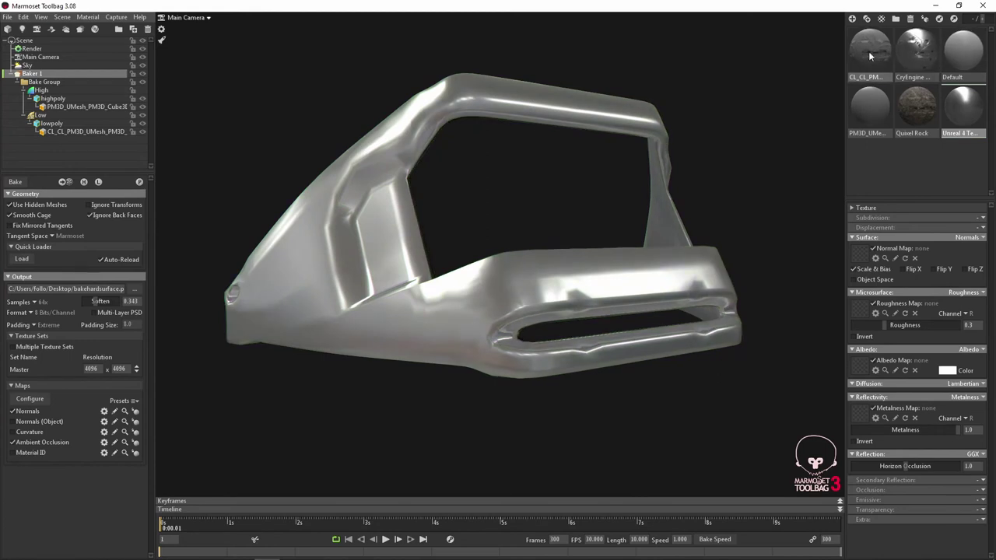
click(140, 181)
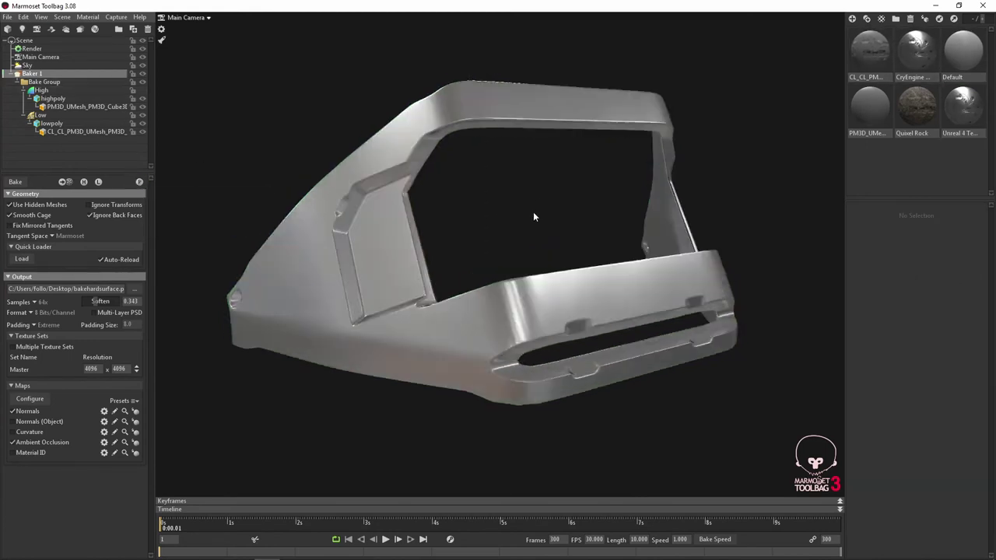
drag(533, 217, 542, 227)
Try the Unreal 4 and flat grey materials, settling on the shiny CryEngine metal, then open Render settings
click(909, 72)
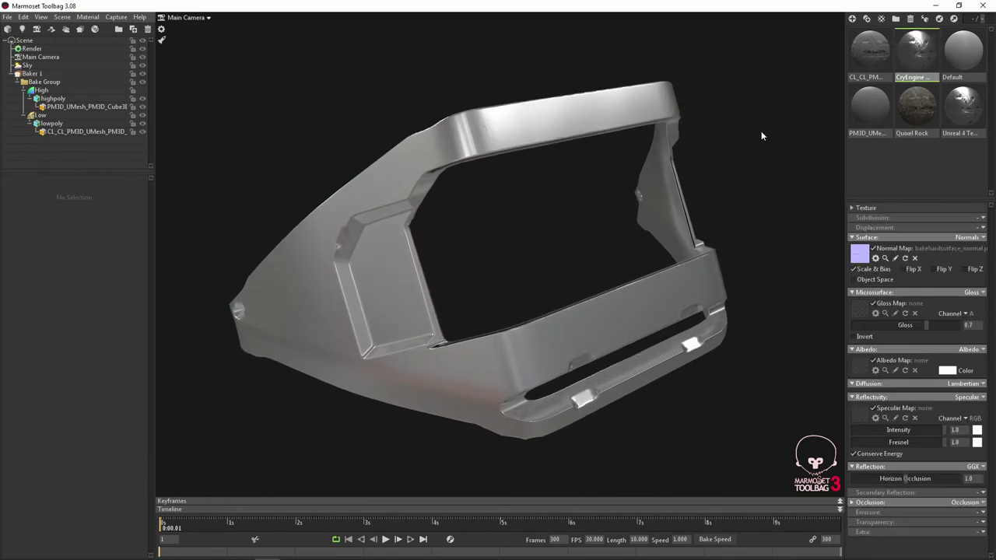
mouse_move(963, 105)
mouse_down()
mouse_move(395, 168)
mouse_move(413, 179)
mouse_up()
drag(858, 49, 413, 167)
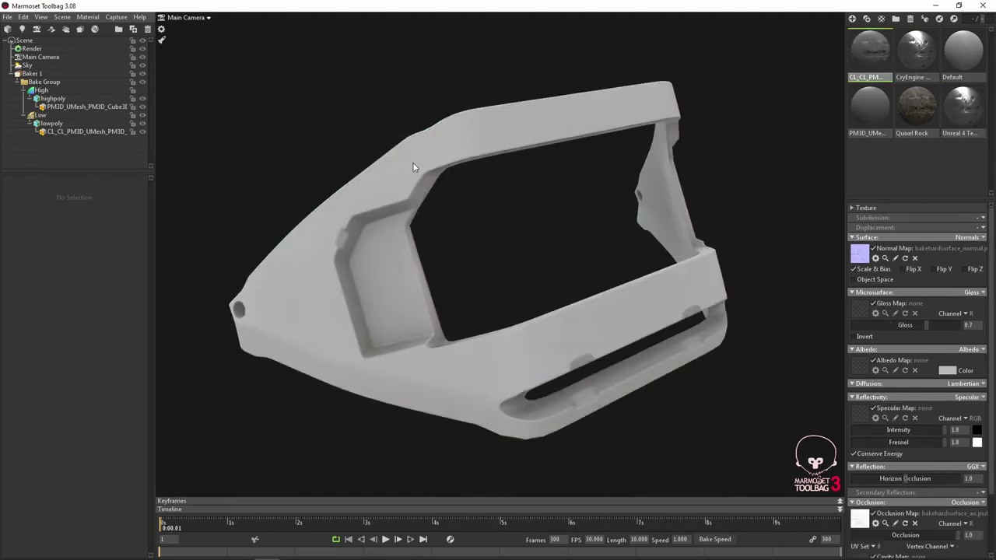
drag(917, 48, 467, 143)
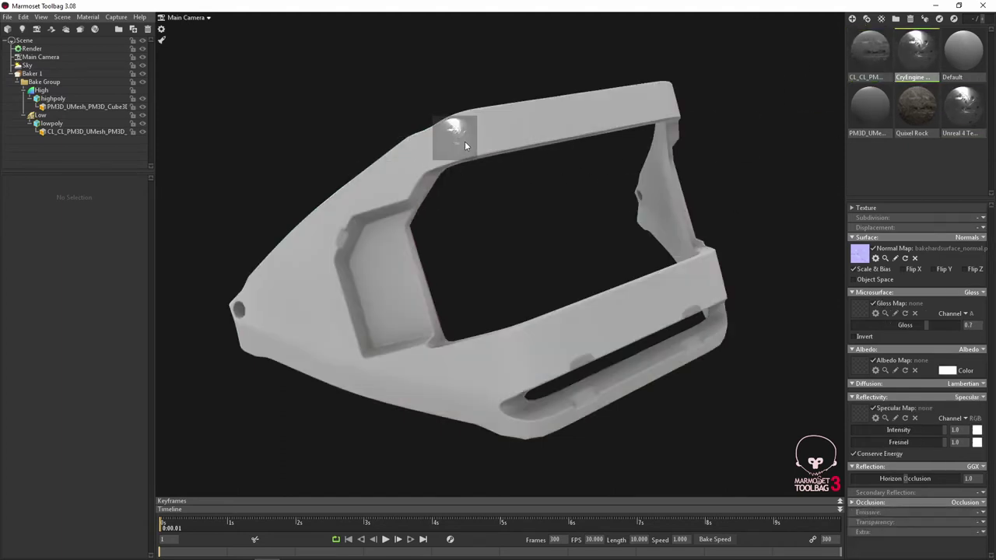
mouse_move(594, 193)
mouse_down()
mouse_move(493, 223)
mouse_move(487, 242)
mouse_up()
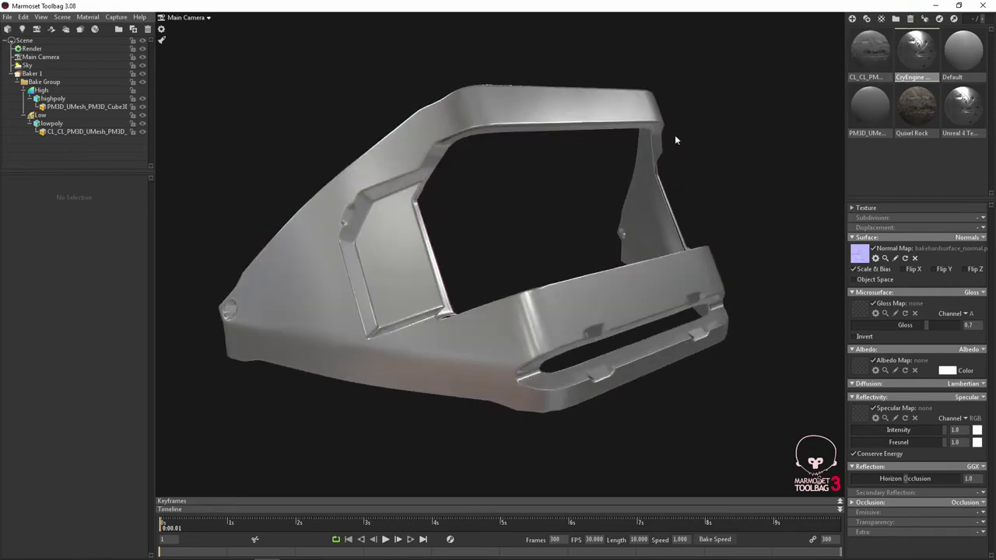
middle_drag(675, 140, 681, 142)
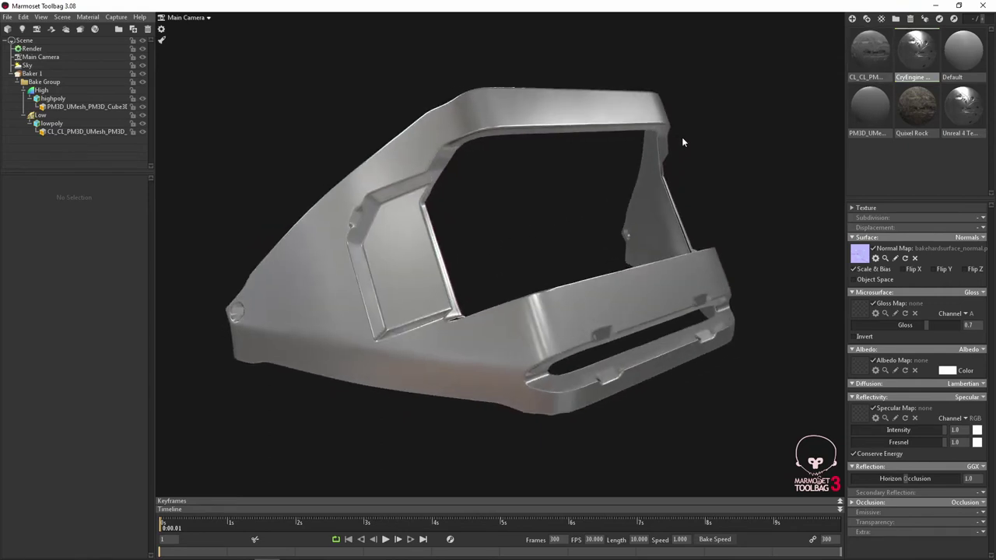
click(31, 49)
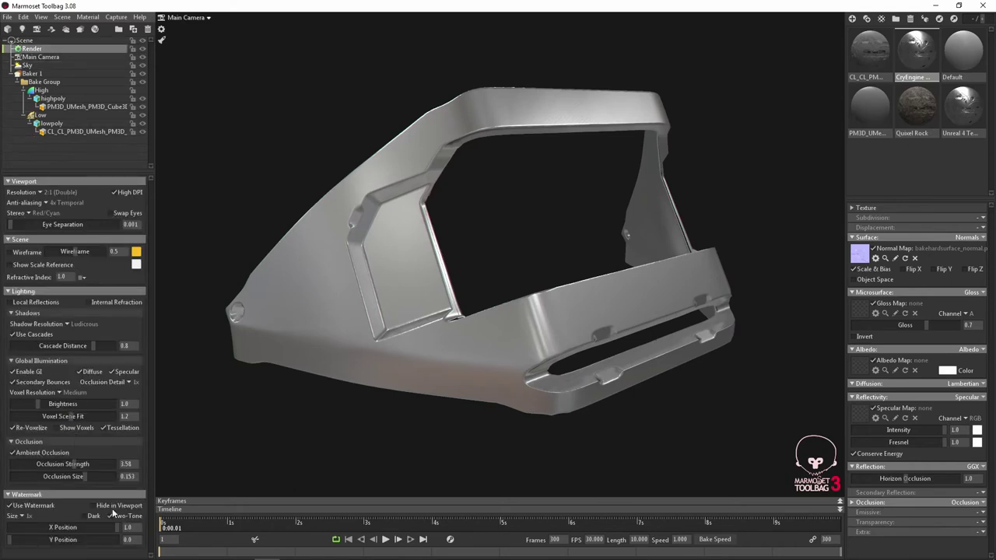
Turn off the viewport watermark and apply the Glass Simple preset to the part
click(10, 505)
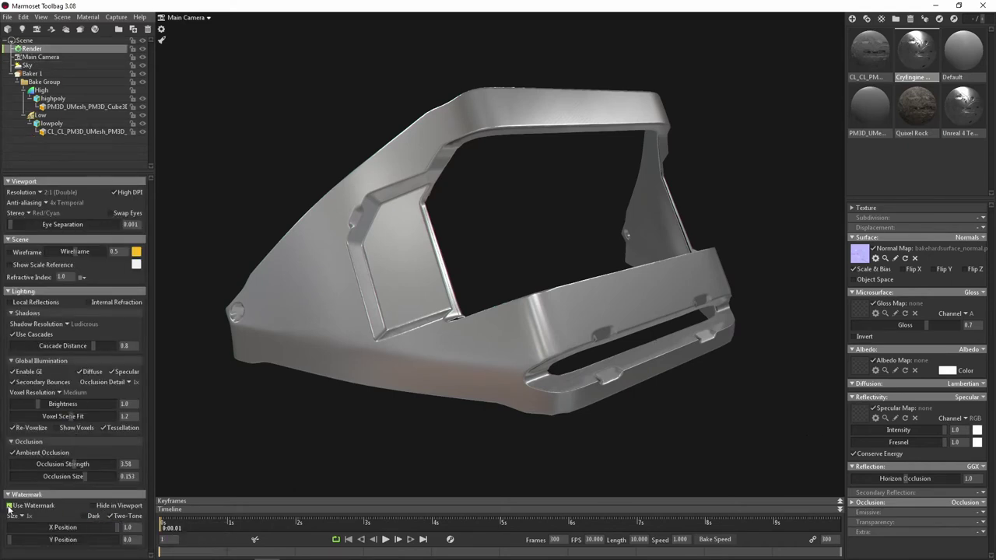
click(881, 19)
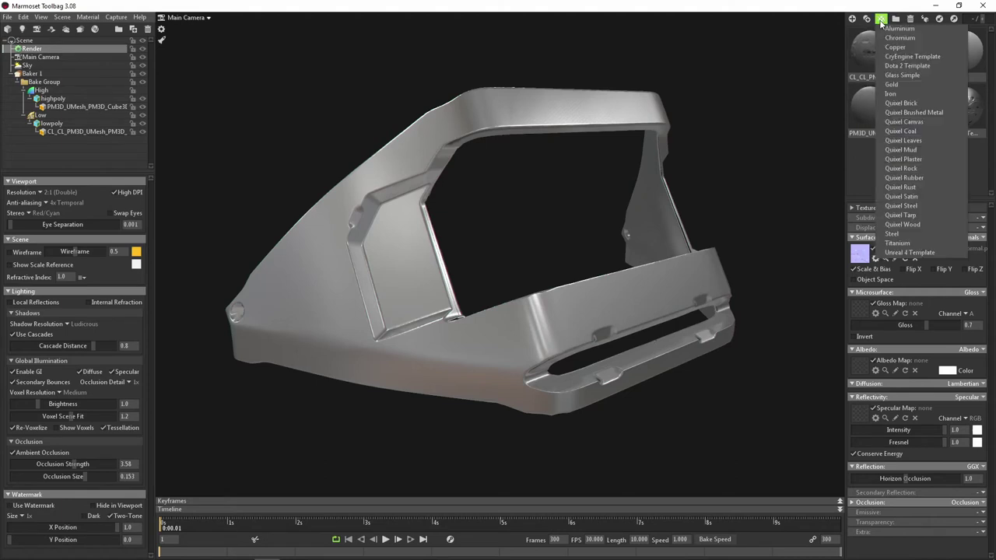
click(905, 74)
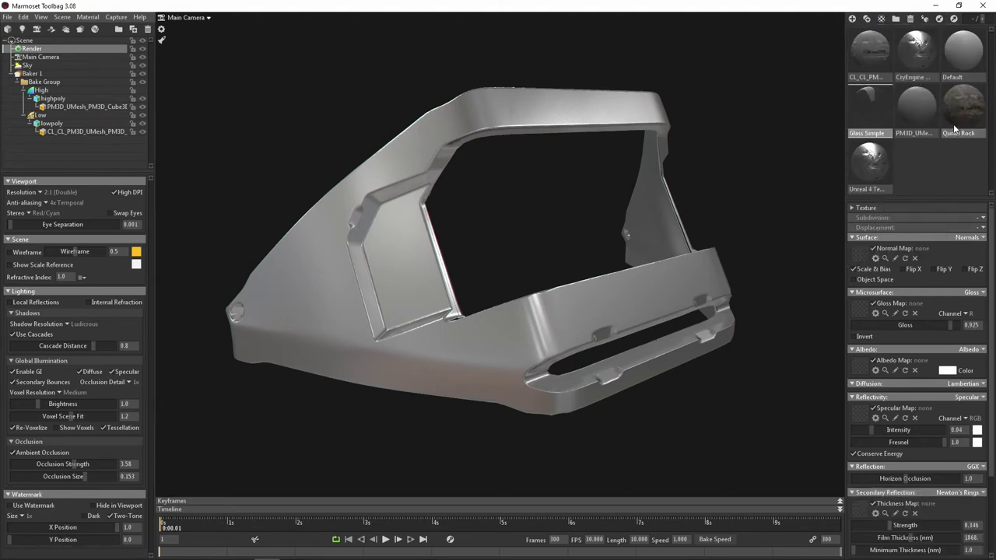
click(799, 149)
drag(507, 119, 499, 117)
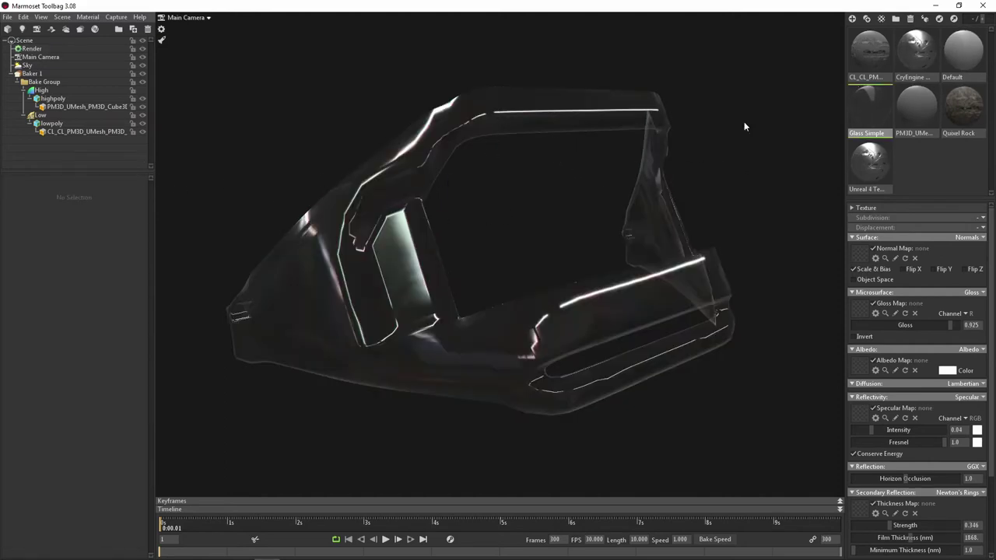
click(32, 74)
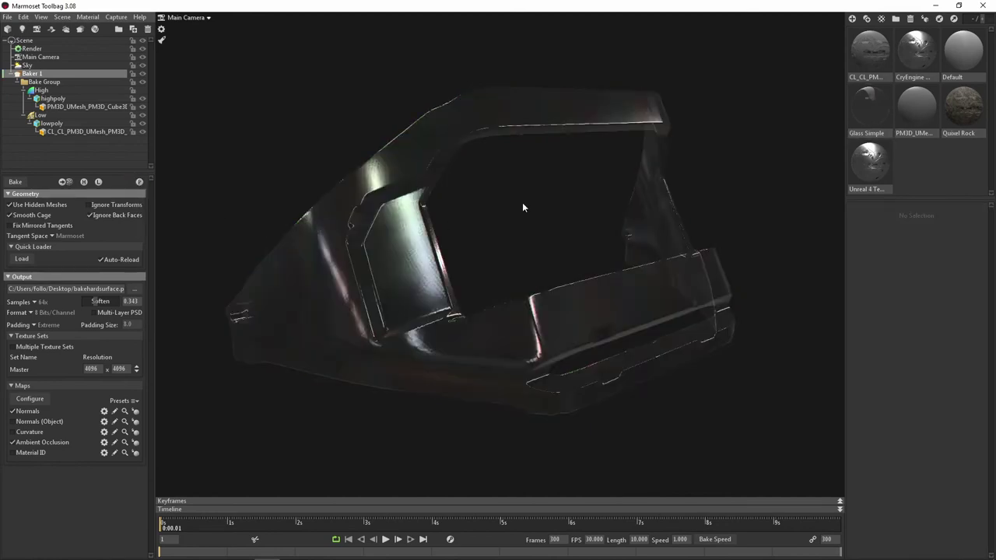
mouse_move(522, 202)
mouse_down()
mouse_move(504, 223)
mouse_move(553, 244)
mouse_move(628, 224)
mouse_move(553, 226)
mouse_move(582, 231)
mouse_move(638, 203)
mouse_up()
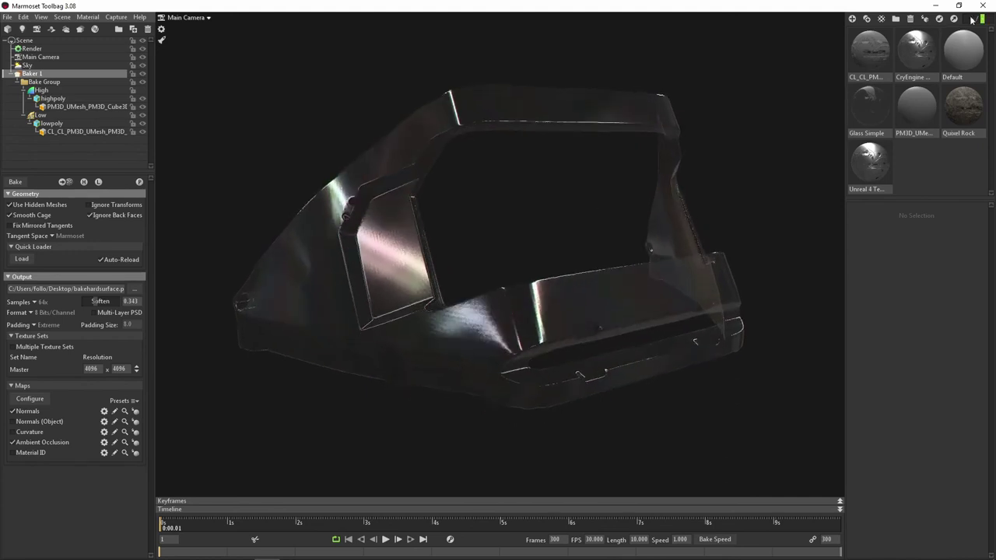
Apply the Copper preset to the part and toggle the baker's high/low-poly view
click(882, 19)
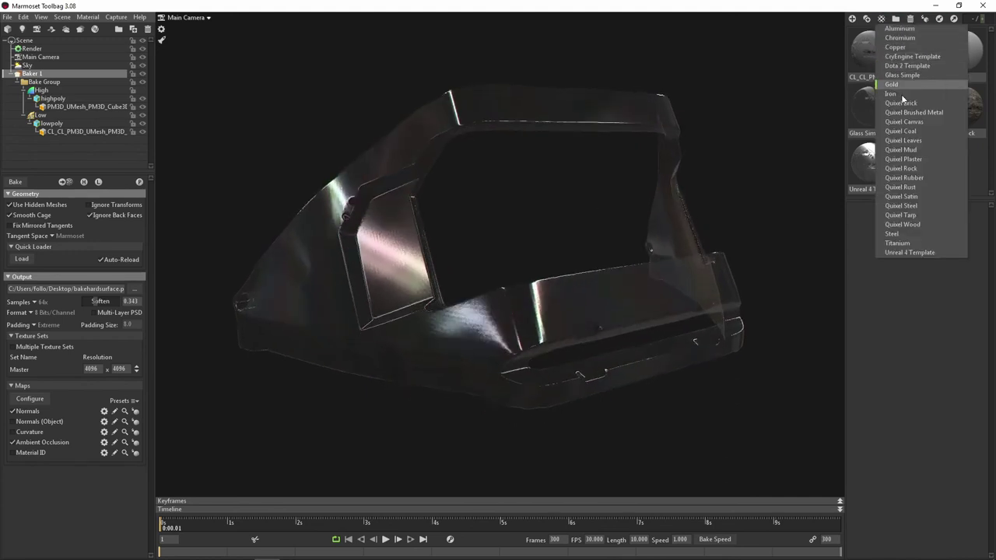
click(902, 47)
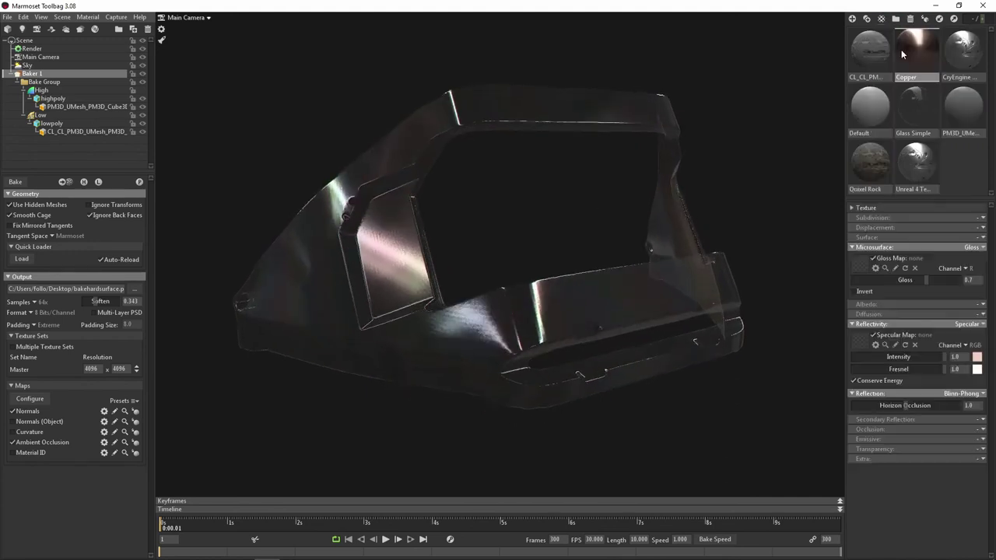
drag(329, 199, 357, 202)
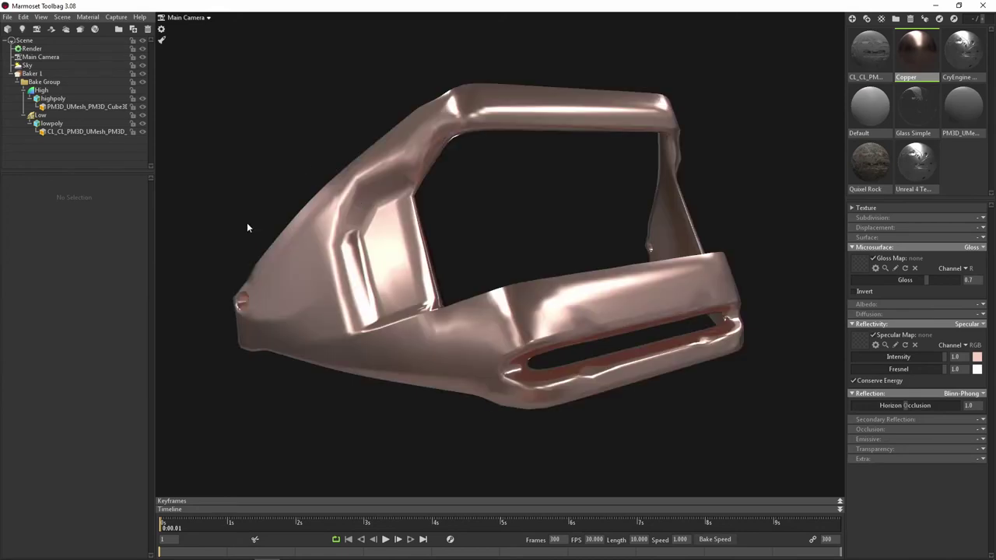
click(31, 73)
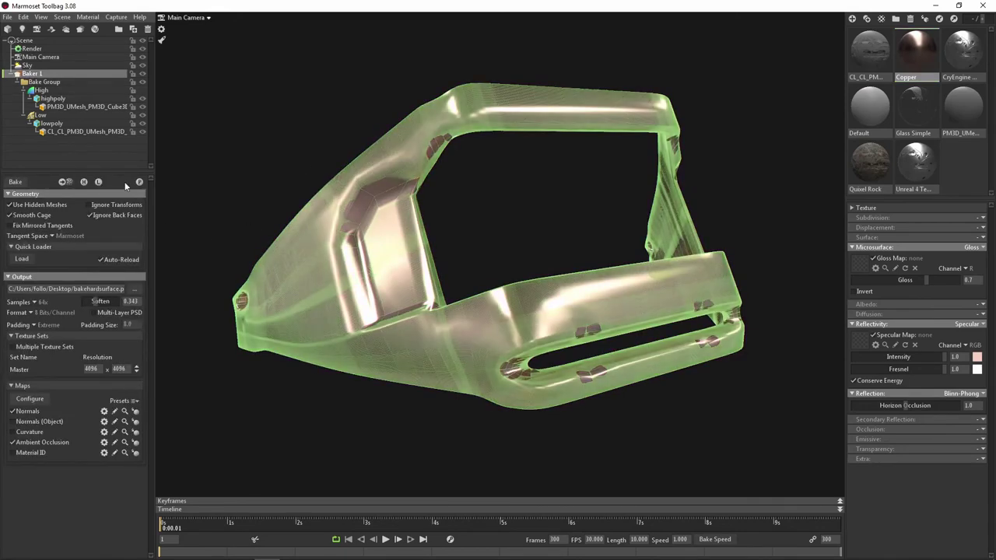
click(141, 184)
mouse_move(529, 191)
mouse_down()
mouse_move(534, 214)
mouse_move(542, 192)
mouse_move(538, 251)
mouse_move(510, 238)
mouse_up()
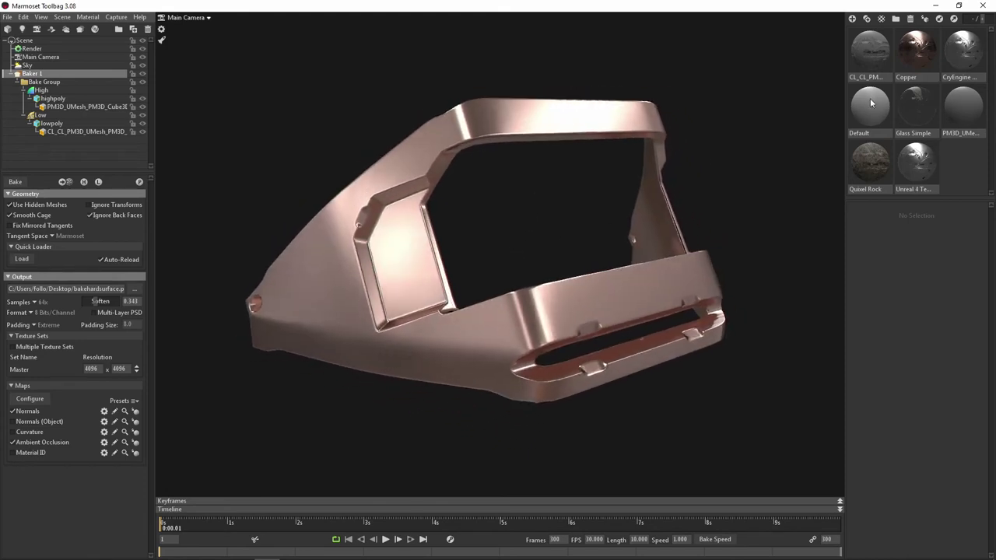
Put the grey CryEngine metal back on the part and select the Main Camera
click(945, 57)
drag(935, 81, 434, 176)
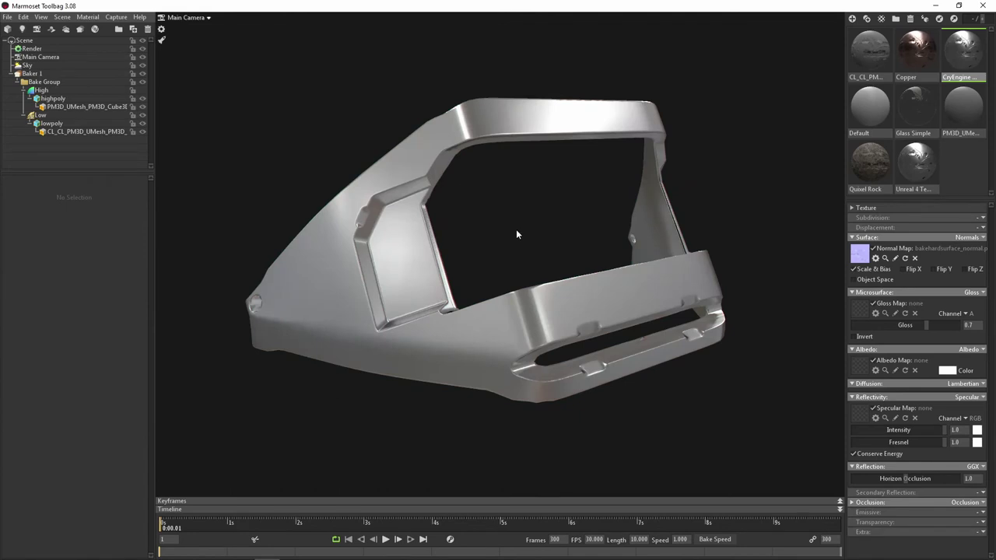
mouse_move(516, 234)
mouse_down()
mouse_move(514, 249)
mouse_move(488, 253)
mouse_up()
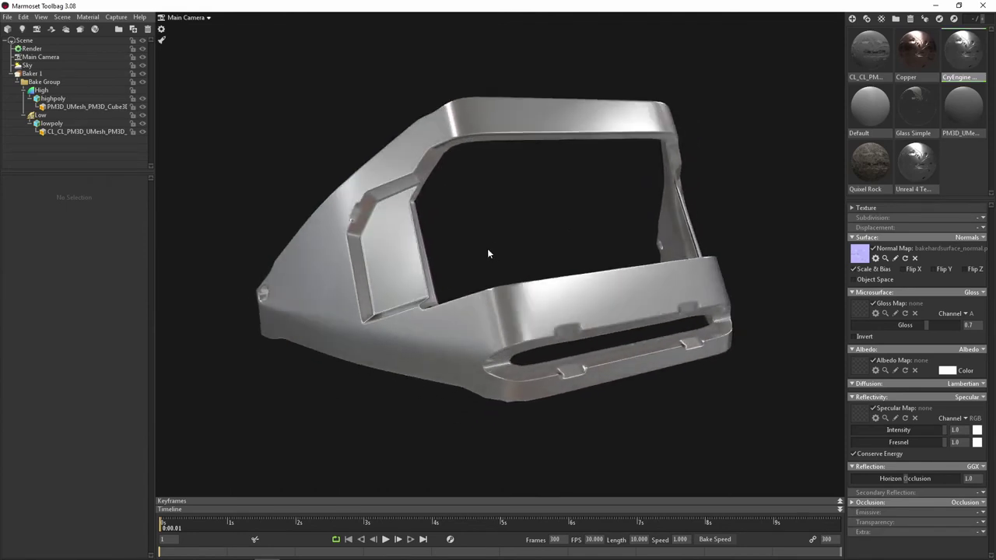
click(46, 58)
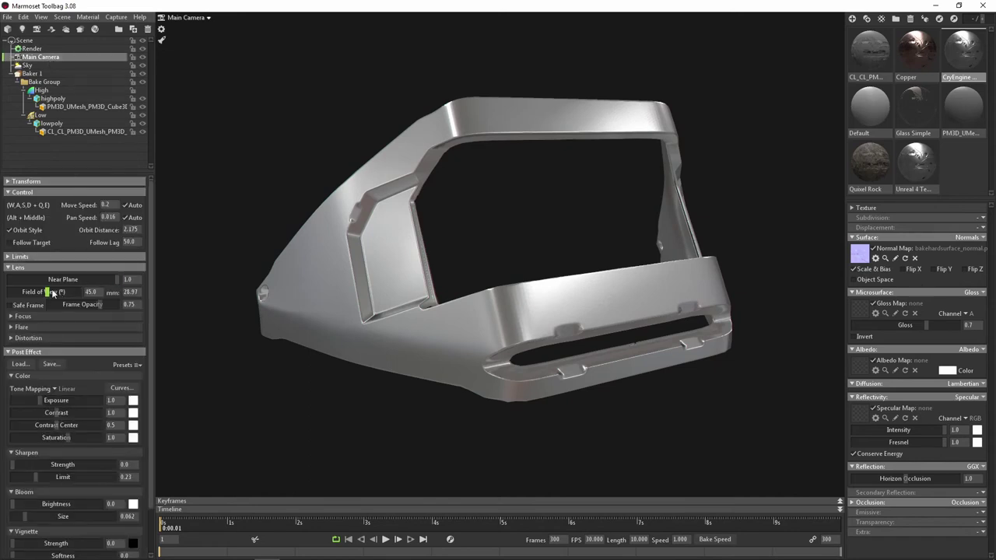
Enable depth of field on the main camera and experiment with its focus distance
click(11, 317)
drag(39, 339, 111, 339)
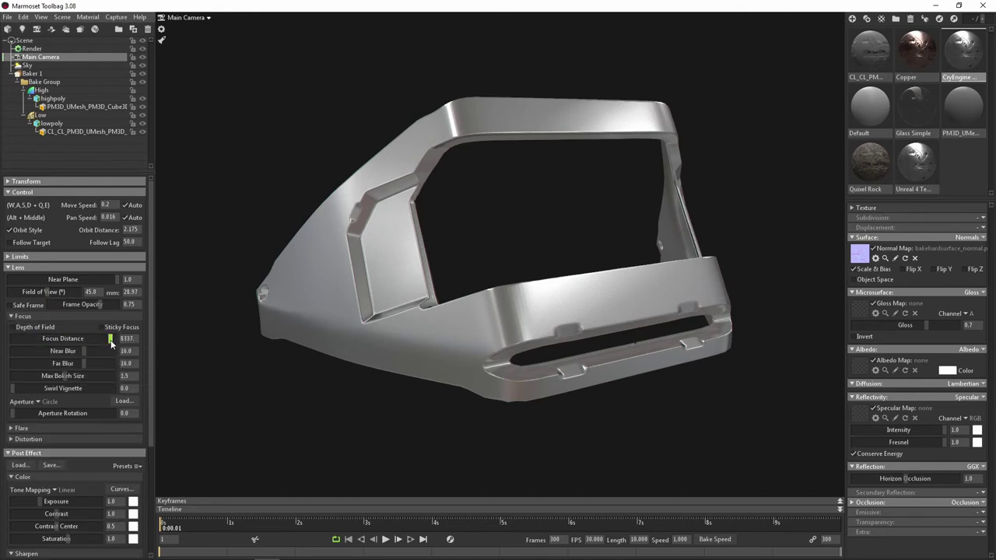
mouse_move(28, 338)
mouse_down()
mouse_move(13, 339)
mouse_move(66, 339)
mouse_up()
click(15, 328)
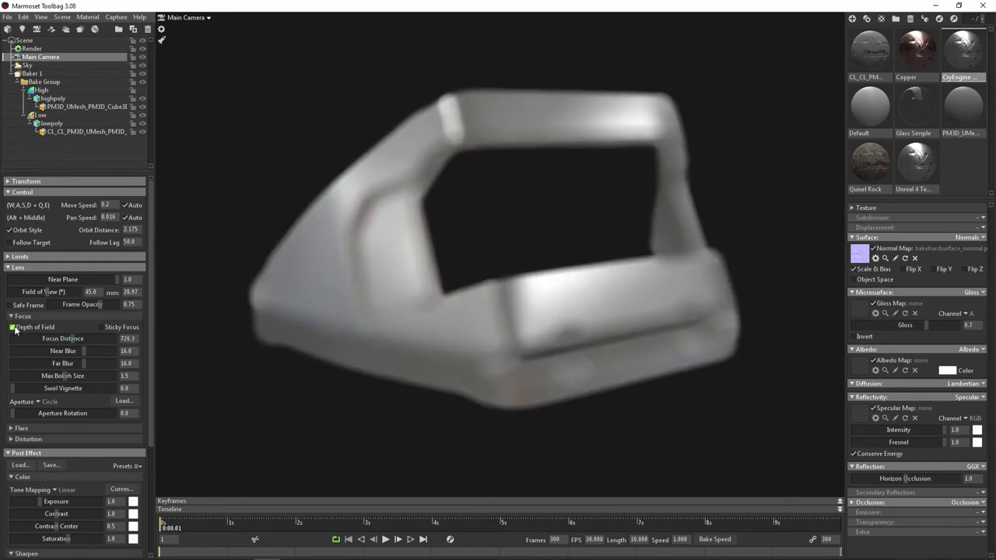
mouse_move(71, 340)
mouse_down()
mouse_move(40, 339)
mouse_move(115, 339)
mouse_up()
click(162, 41)
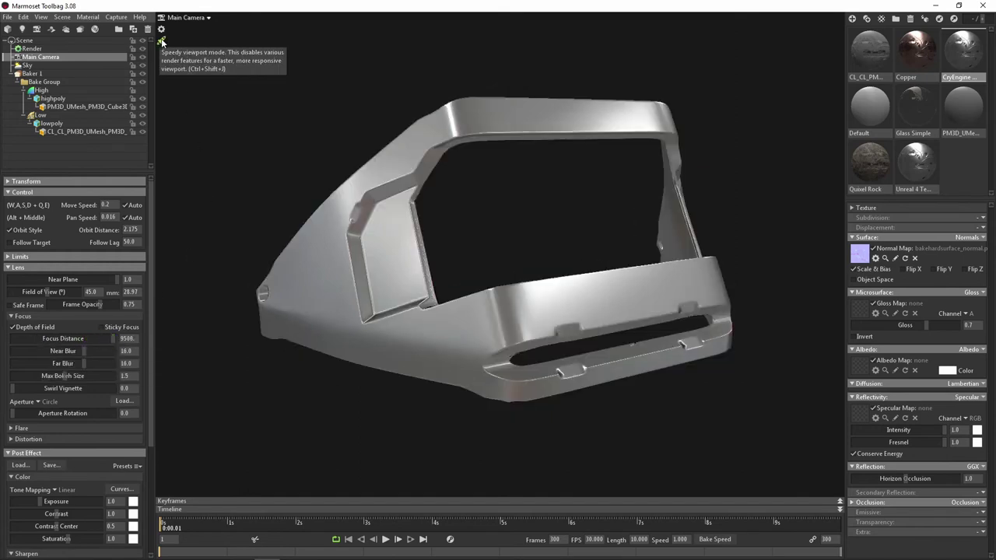
click(162, 41)
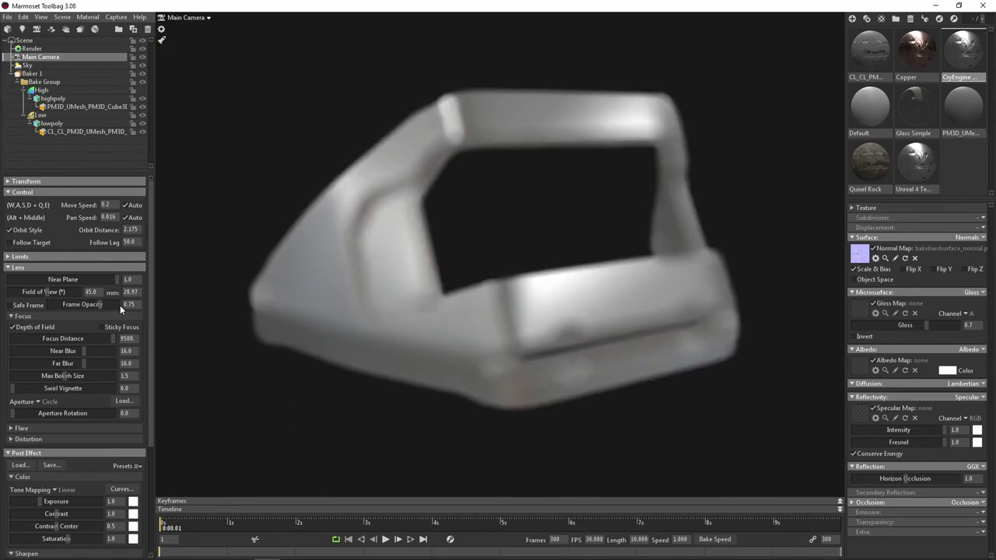
Lower the focus distance to 1.815 and switch depth of field back off
mouse_move(112, 339)
mouse_down()
mouse_move(14, 339)
mouse_move(30, 348)
mouse_up()
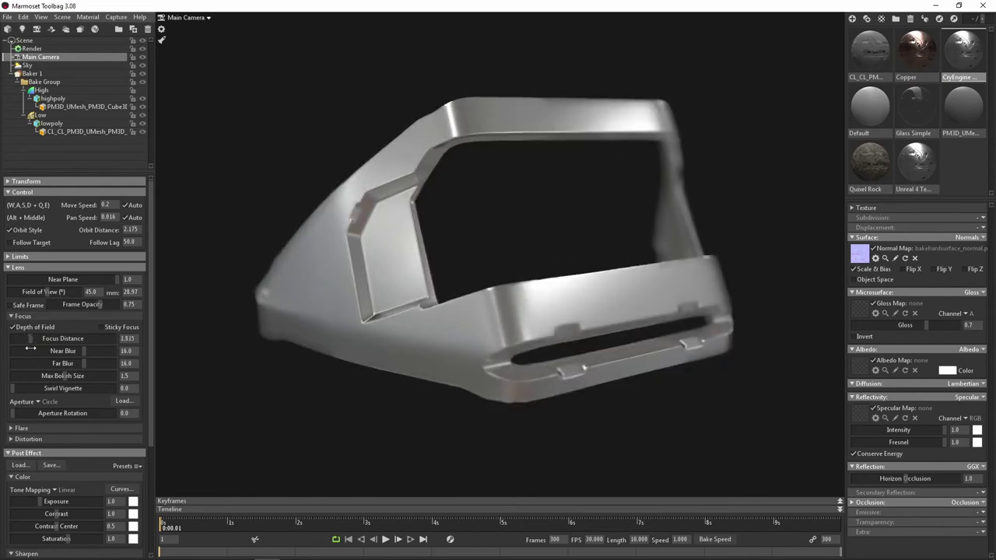
drag(30, 348, 30, 348)
click(13, 328)
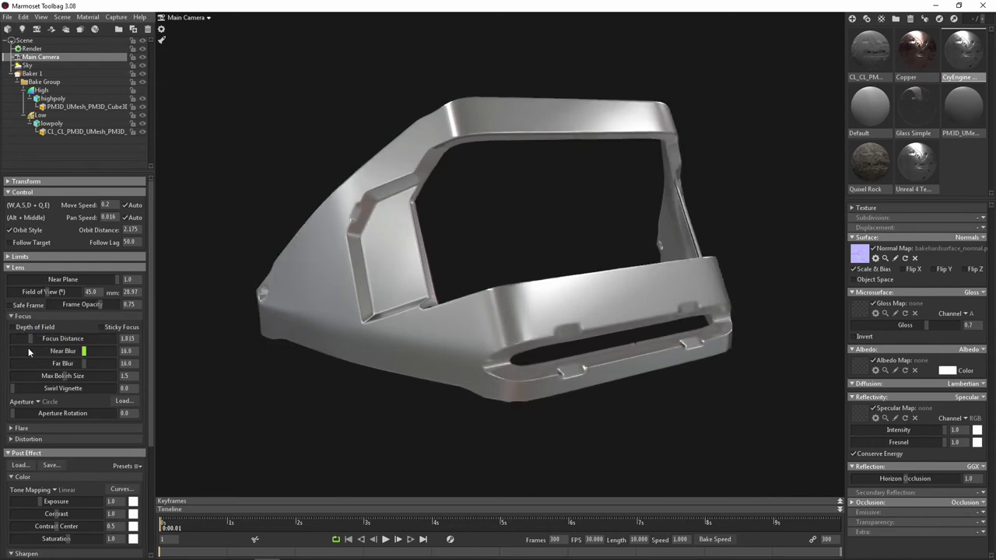
scroll(29, 352, down, 1)
scroll(29, 352, down, 1)
Set lens flare strength 5.969 and size 3.346, rotating the sky lighting across the bracket
click(14, 379)
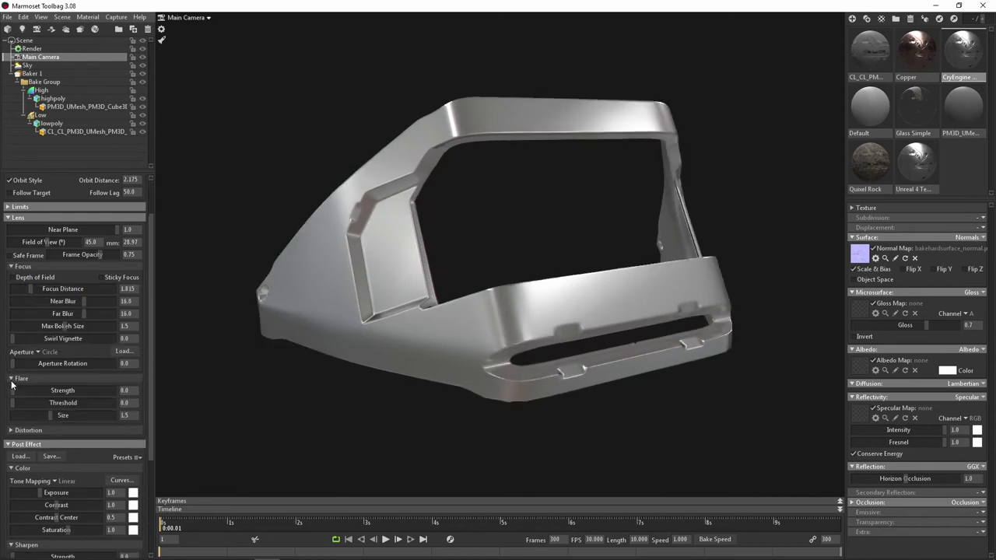
scroll(20, 385, down, 1)
mouse_move(41, 369)
mouse_down()
mouse_move(126, 364)
mouse_move(103, 363)
mouse_up()
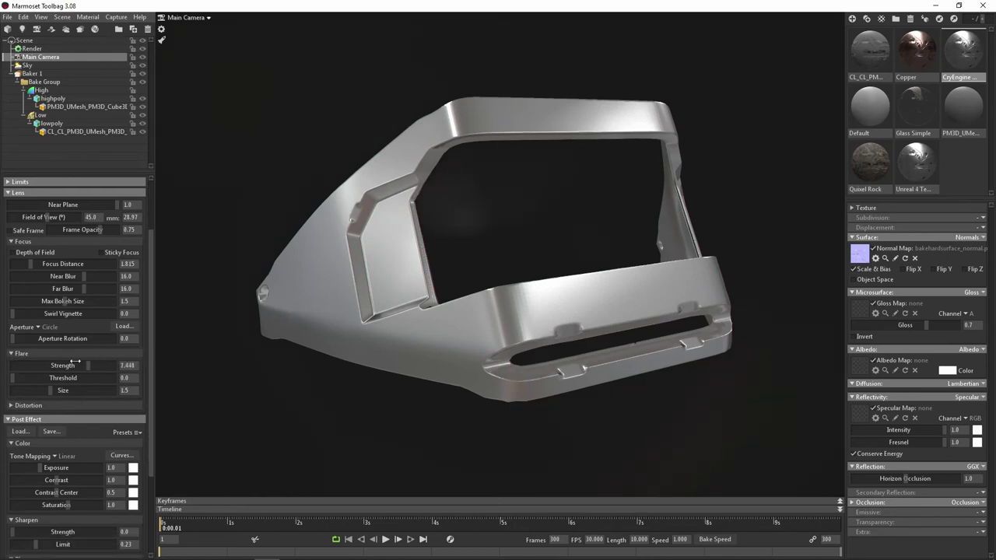
mouse_move(40, 378)
mouse_down()
mouse_move(122, 375)
mouse_move(76, 377)
mouse_move(98, 390)
mouse_move(3, 379)
mouse_up()
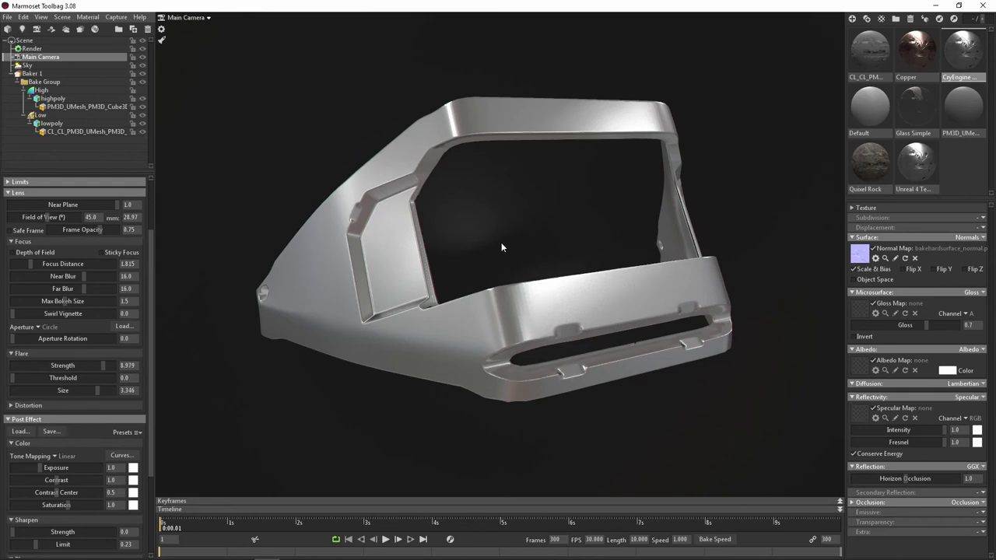
mouse_move(502, 244)
shift+mouse_down()
mouse_move(623, 225)
mouse_move(579, 228)
shift+mouse_up()
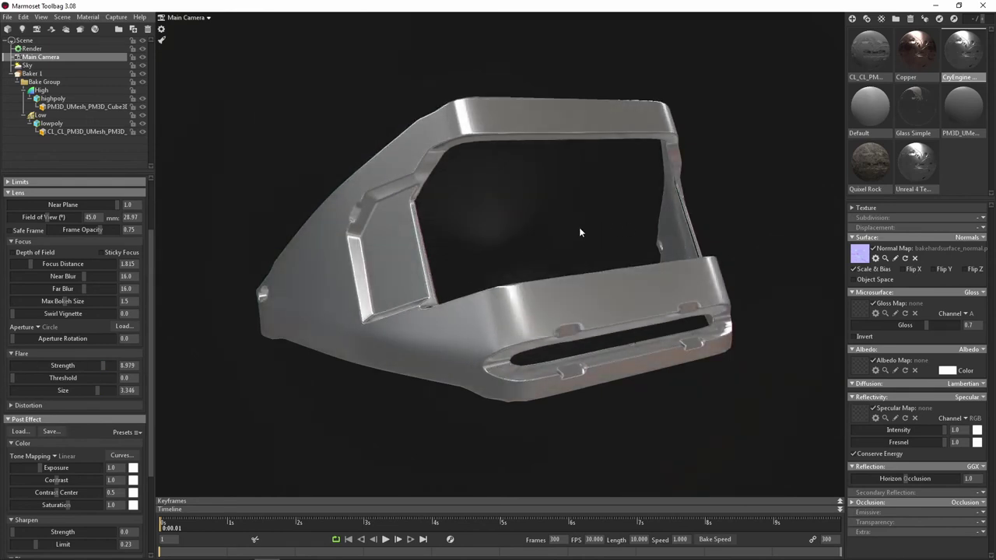
drag(108, 365, 132, 367)
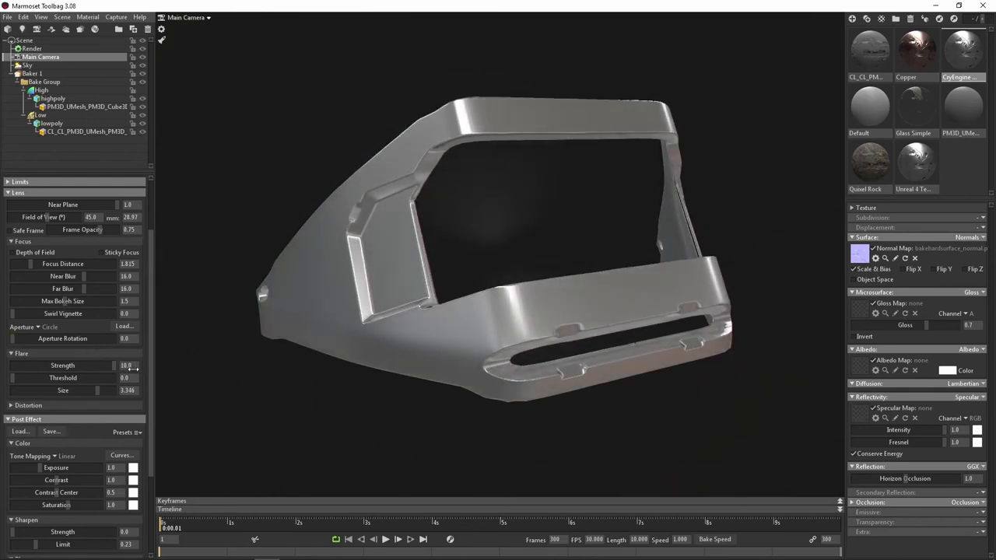
drag(59, 378, 112, 386)
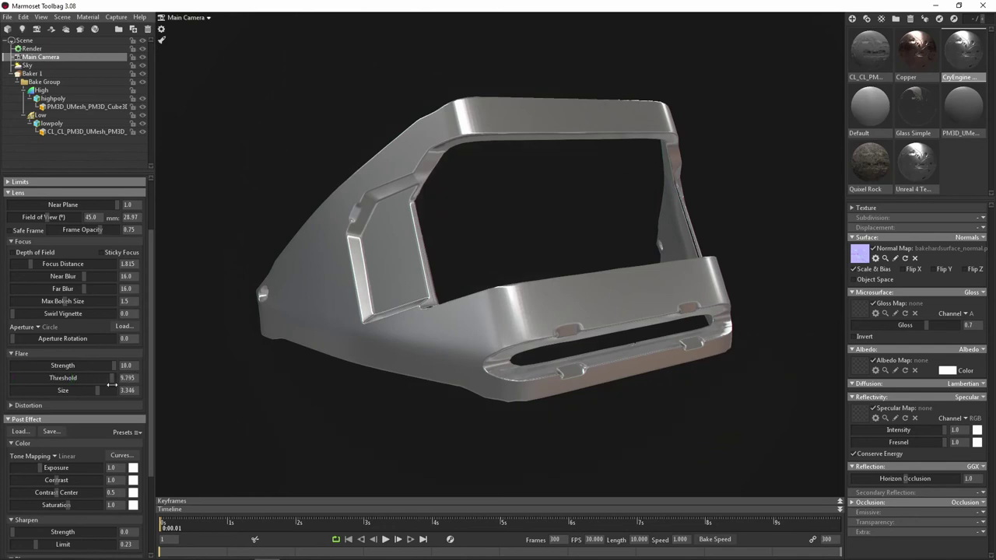
mouse_move(445, 285)
shift+right_down()
mouse_move(571, 249)
mouse_move(535, 250)
mouse_move(572, 248)
shift+right_up()
drag(99, 363, 3, 378)
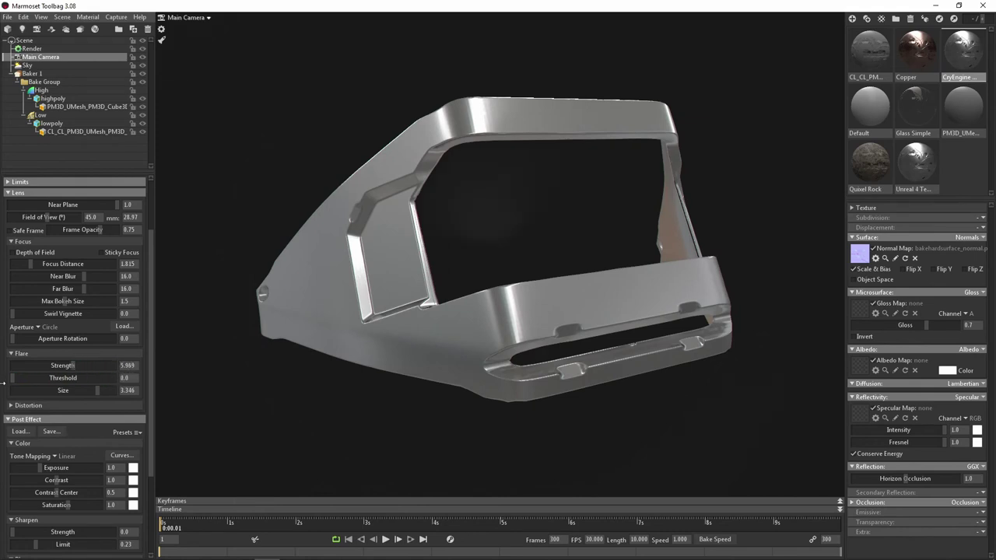
Raise post effect exposure to 1.018 and set lens flare strength to 0
scroll(77, 415, down, 1)
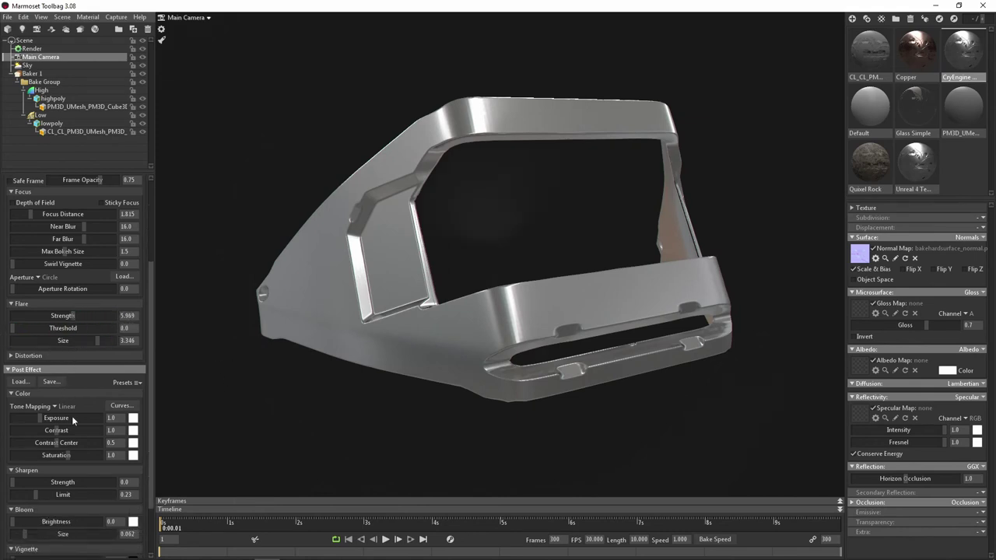
scroll(78, 419, down, 1)
scroll(80, 404, down, 1)
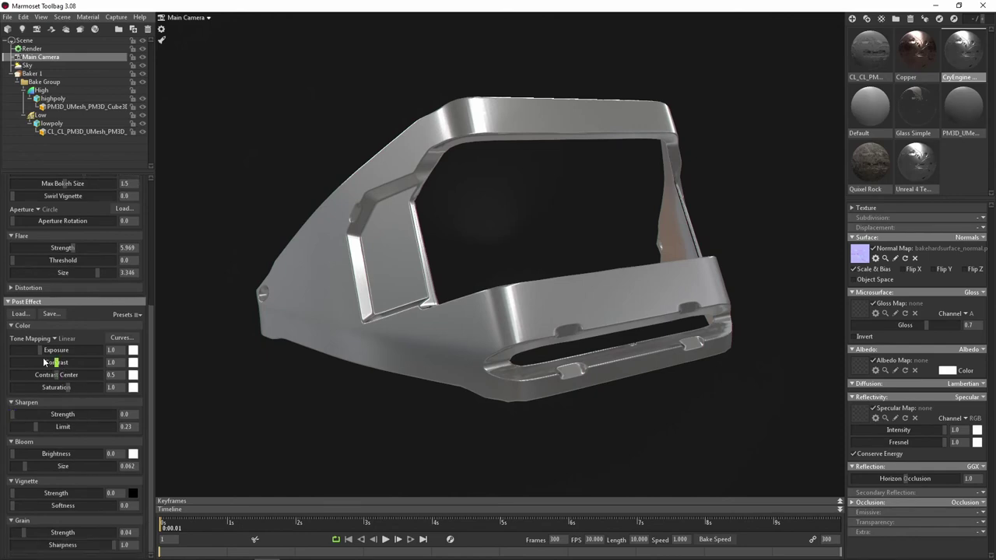
mouse_move(42, 349)
mouse_down()
mouse_move(69, 350)
mouse_move(32, 349)
mouse_move(47, 350)
mouse_move(35, 363)
mouse_move(56, 363)
mouse_move(46, 363)
mouse_up()
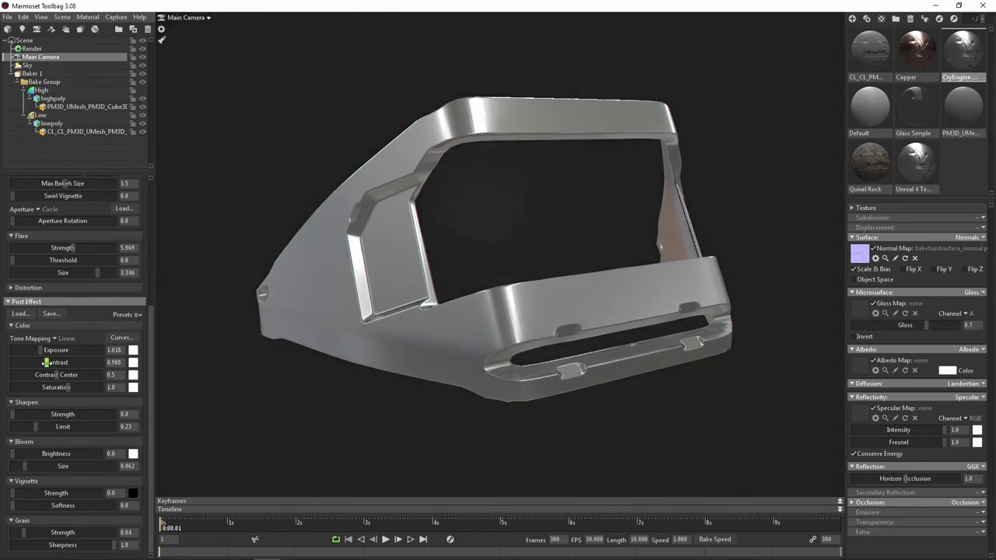
scroll(45, 343, up, 2)
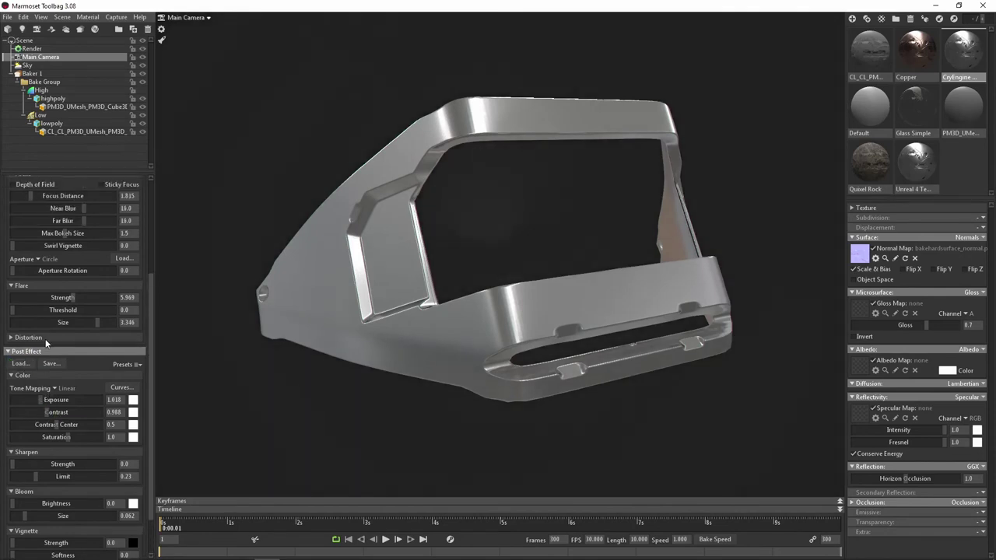
drag(68, 302, 3, 310)
Set contrast center 0.935, saturation 0.698 and sharpen strength 0.332
scroll(47, 356, down, 1)
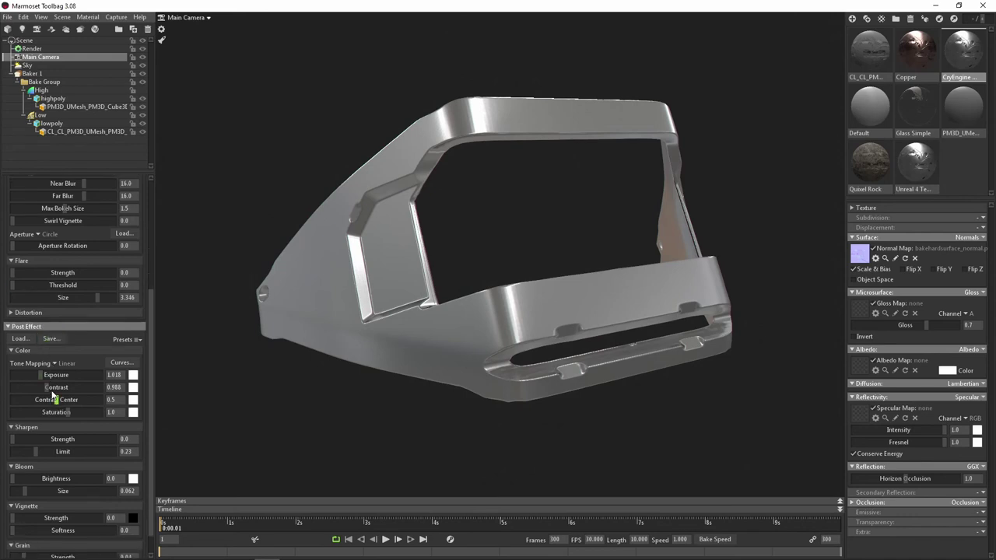
mouse_move(51, 388)
mouse_down()
mouse_move(93, 398)
mouse_move(75, 420)
mouse_move(26, 416)
mouse_move(101, 412)
mouse_move(58, 399)
mouse_up()
scroll(70, 401, down, 1)
mouse_move(63, 415)
mouse_down()
mouse_move(122, 403)
mouse_move(45, 412)
mouse_up()
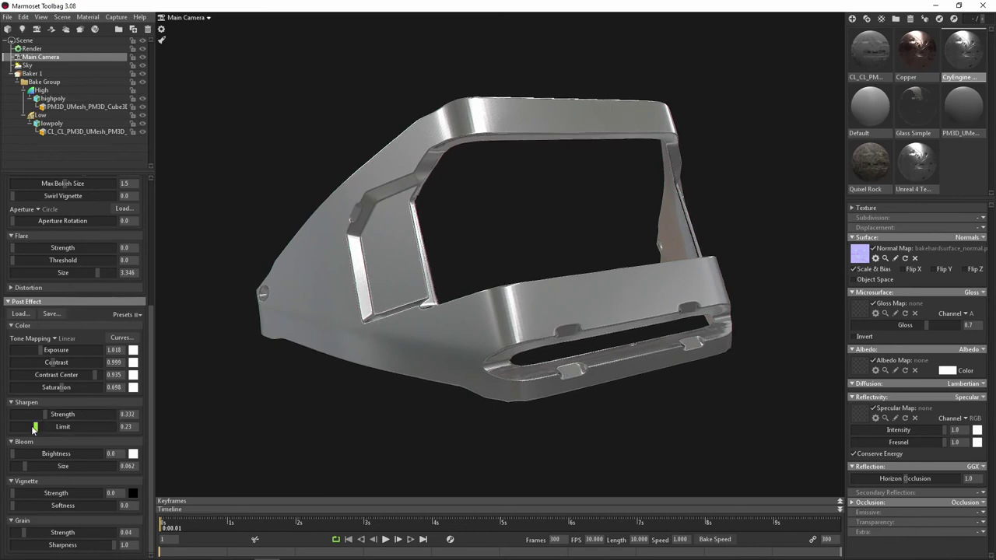
Try bloom and bring back a subtle flare: strength 2.346, threshold 7.346, size 0.408
mouse_move(31, 455)
mouse_down()
mouse_move(69, 454)
mouse_move(46, 453)
mouse_up()
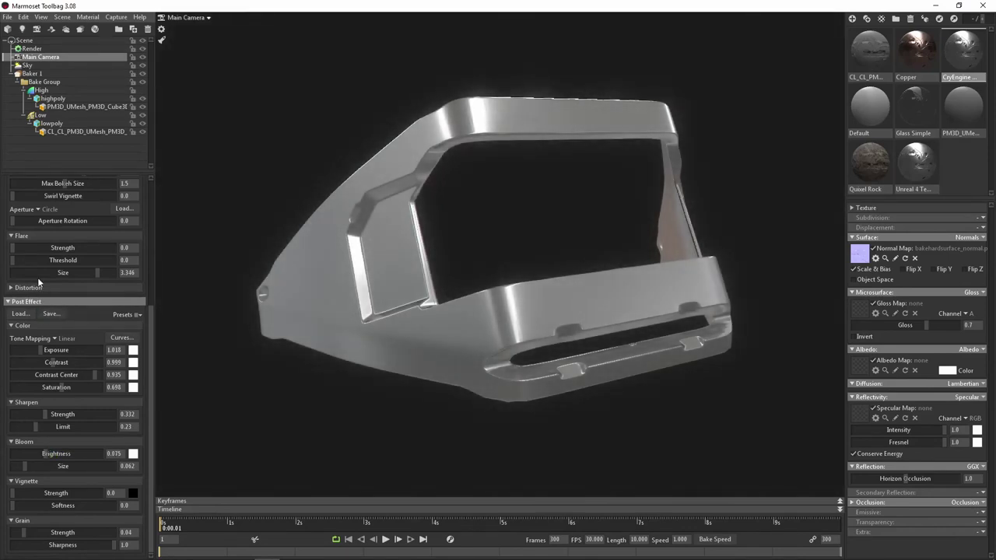
mouse_move(14, 247)
mouse_down()
mouse_move(91, 248)
mouse_move(87, 260)
mouse_move(24, 273)
mouse_up()
drag(87, 247, 11, 247)
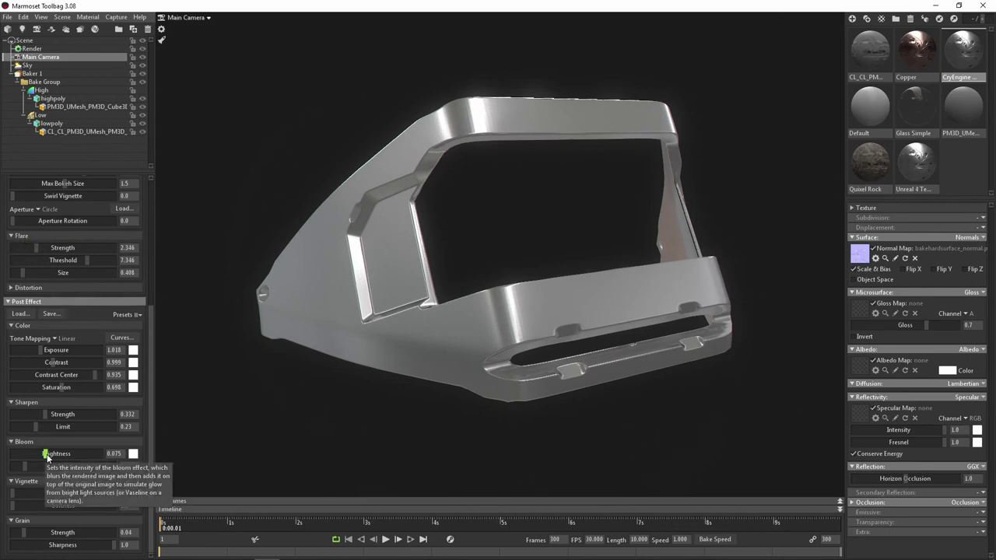
Add 0.837 vignette and 0.078 film grain, set bloom brightness to 0, and reframe the bracket
mouse_move(12, 493)
mouse_down()
mouse_move(114, 483)
mouse_move(48, 493)
mouse_up()
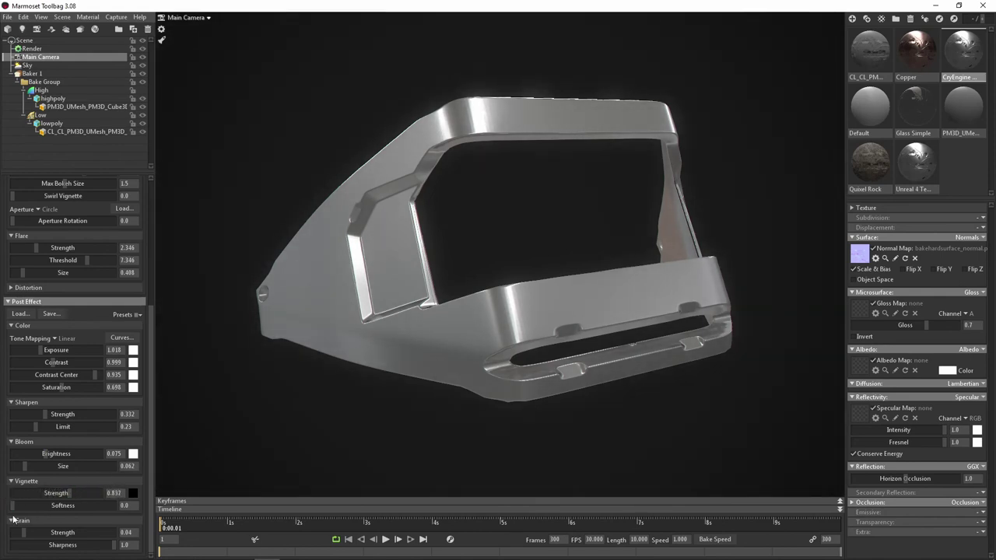
mouse_move(24, 532)
mouse_down()
mouse_move(88, 527)
mouse_move(26, 521)
mouse_up()
drag(45, 454, 9, 442)
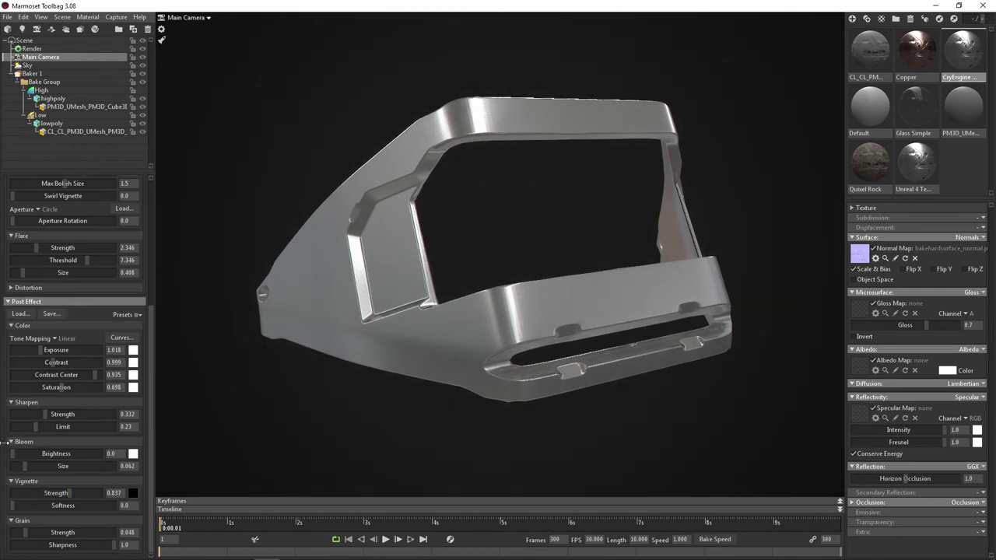
mouse_move(27, 530)
mouse_down()
mouse_move(39, 532)
mouse_move(31, 532)
mouse_up()
mouse_move(556, 246)
mouse_down()
mouse_move(563, 228)
mouse_move(539, 248)
mouse_move(571, 240)
mouse_move(551, 246)
mouse_up()
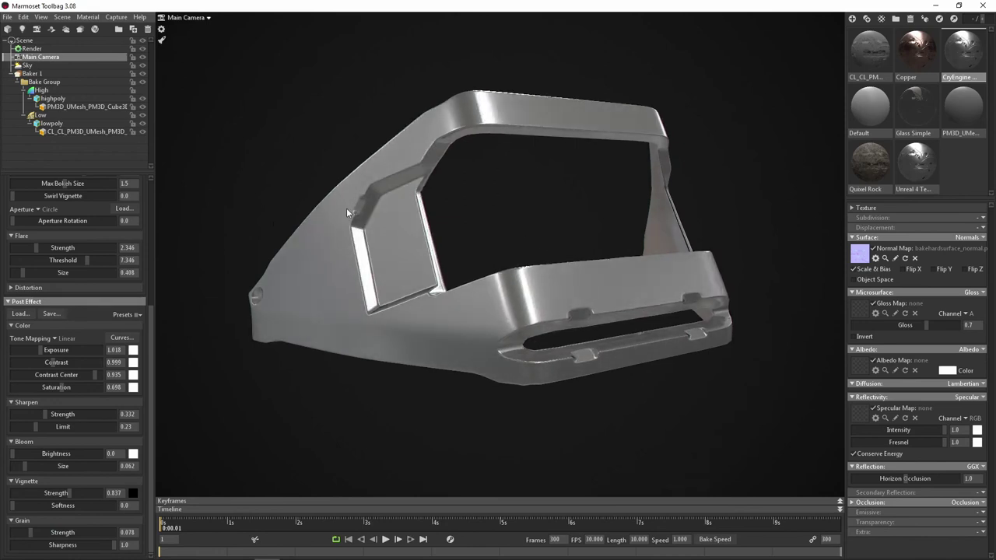
Capture the current render with Capture > Image & Open (F10)
click(115, 17)
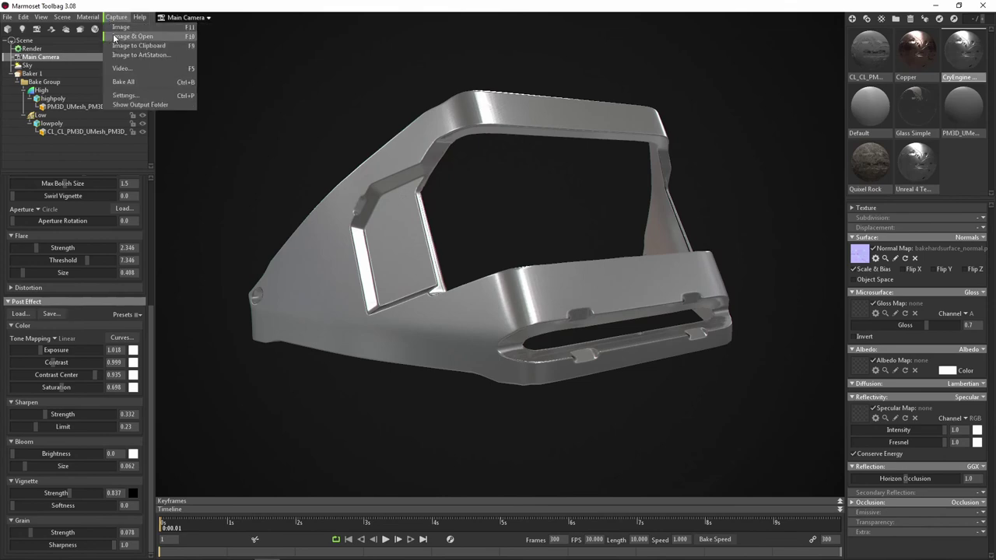
click(111, 36)
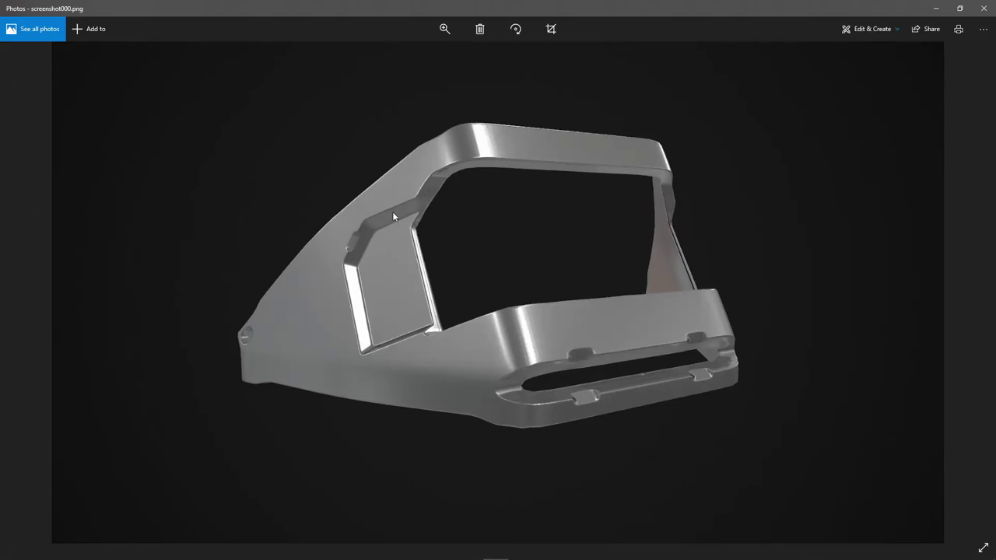
Close the screenshot000.png viewer in Windows Photos to return to the Toolbag scene
click(982, 8)
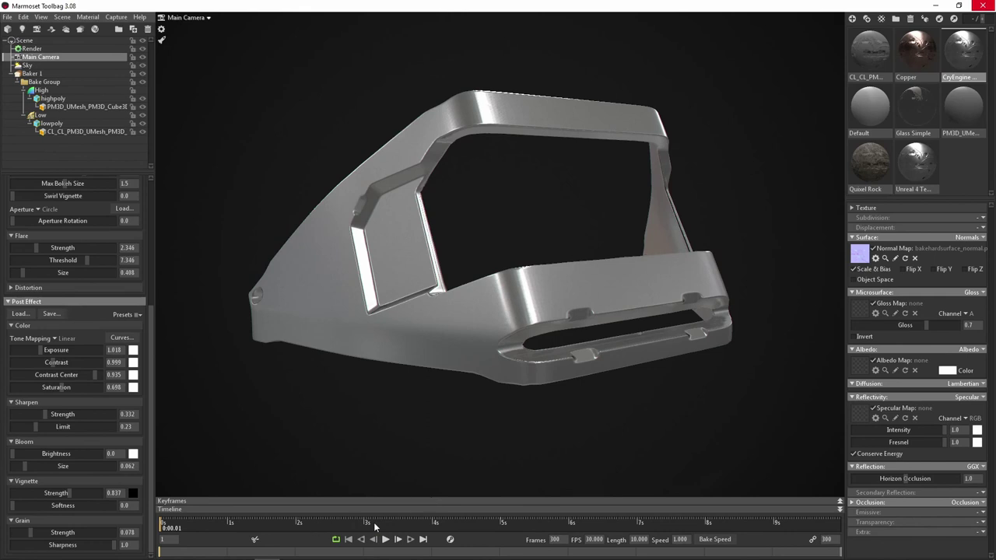
Add Turntable 1 spinning the bracket at rate 36.0, preview the 300-frame rotation, then rewind to frame one
click(95, 29)
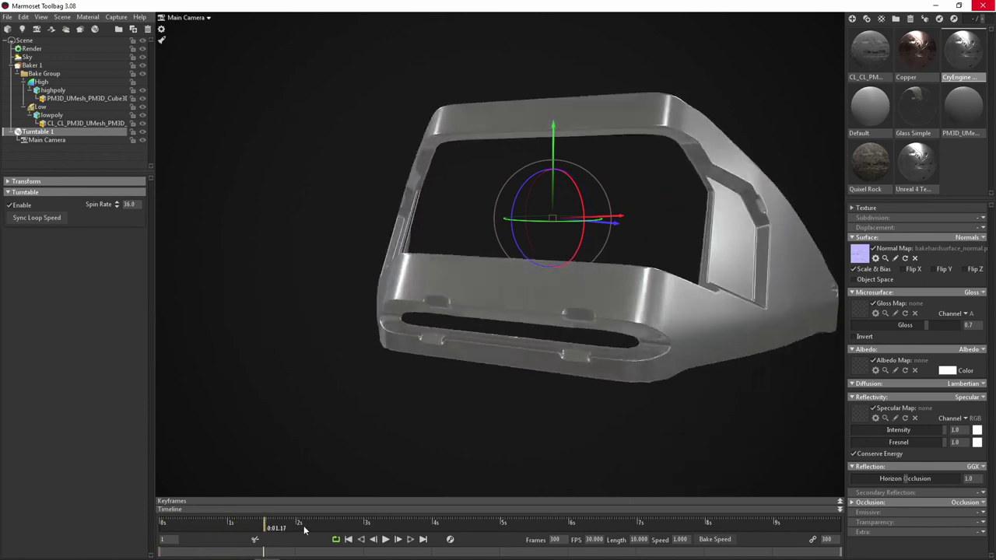
mouse_move(303, 526)
mouse_down()
mouse_move(468, 501)
mouse_move(719, 490)
mouse_move(601, 510)
mouse_move(251, 506)
mouse_move(151, 520)
mouse_up()
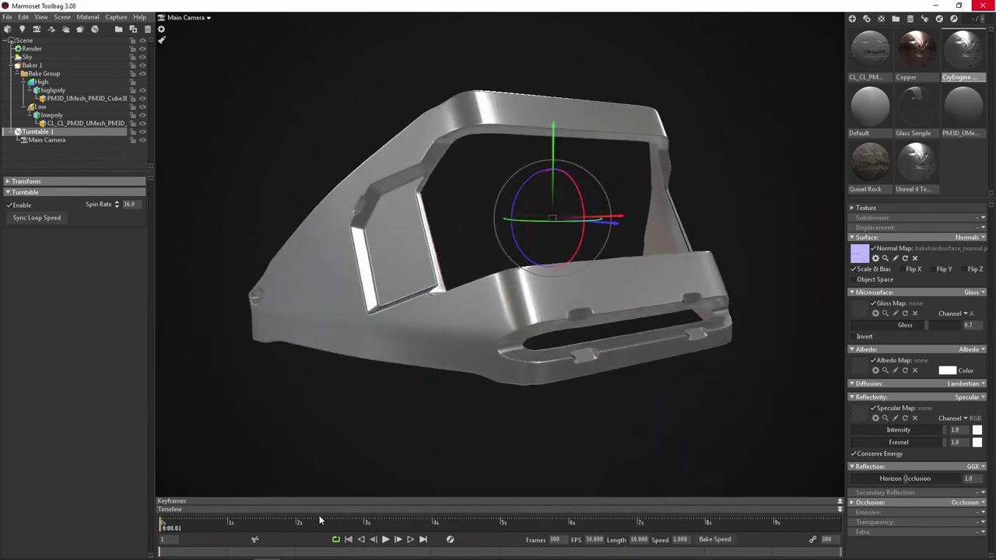
click(385, 539)
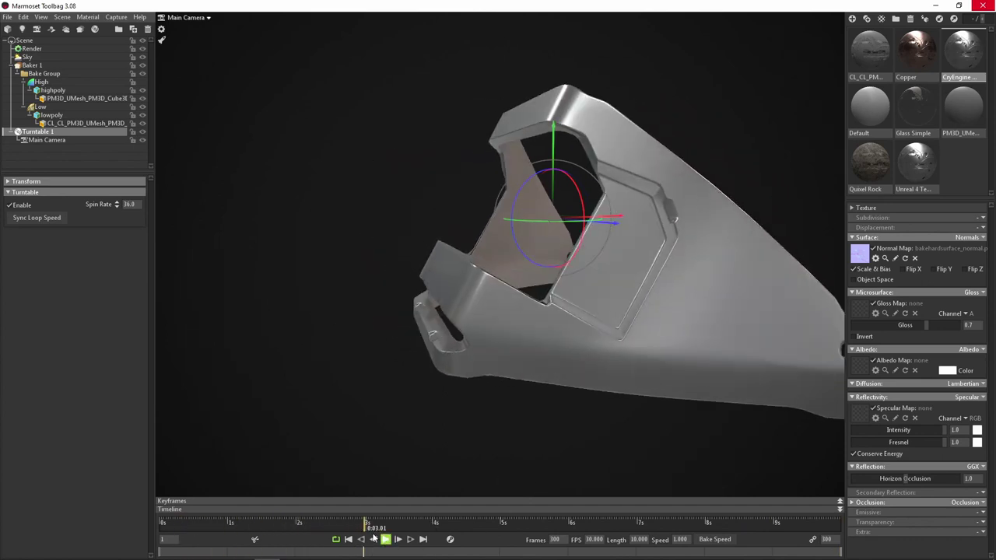
click(373, 539)
drag(363, 529, 147, 538)
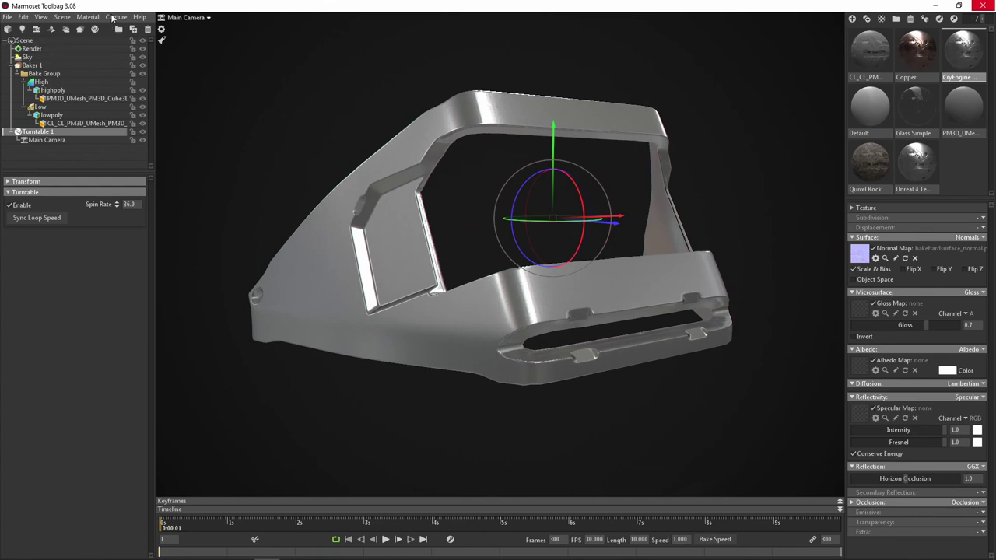
Open the Capture menu to reach the Video capture option
click(116, 17)
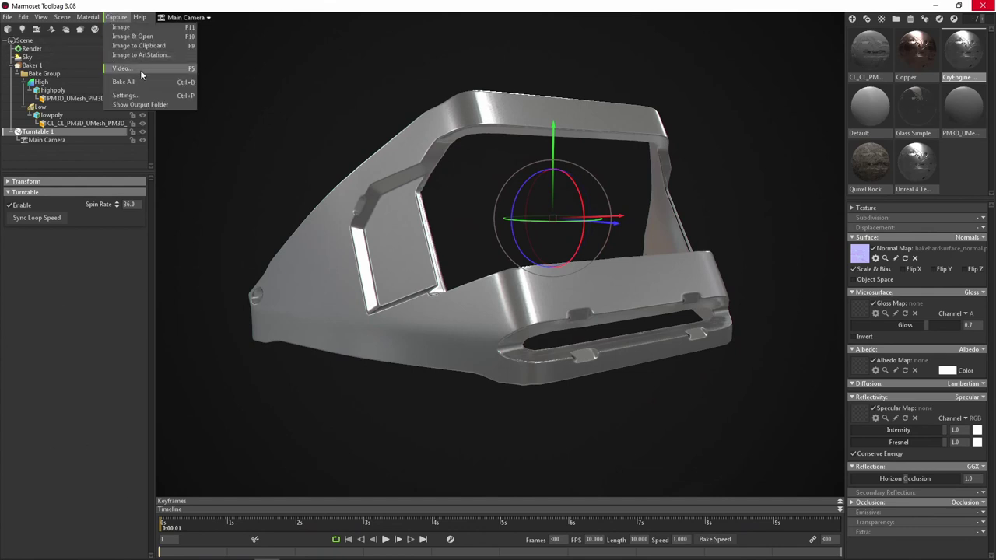